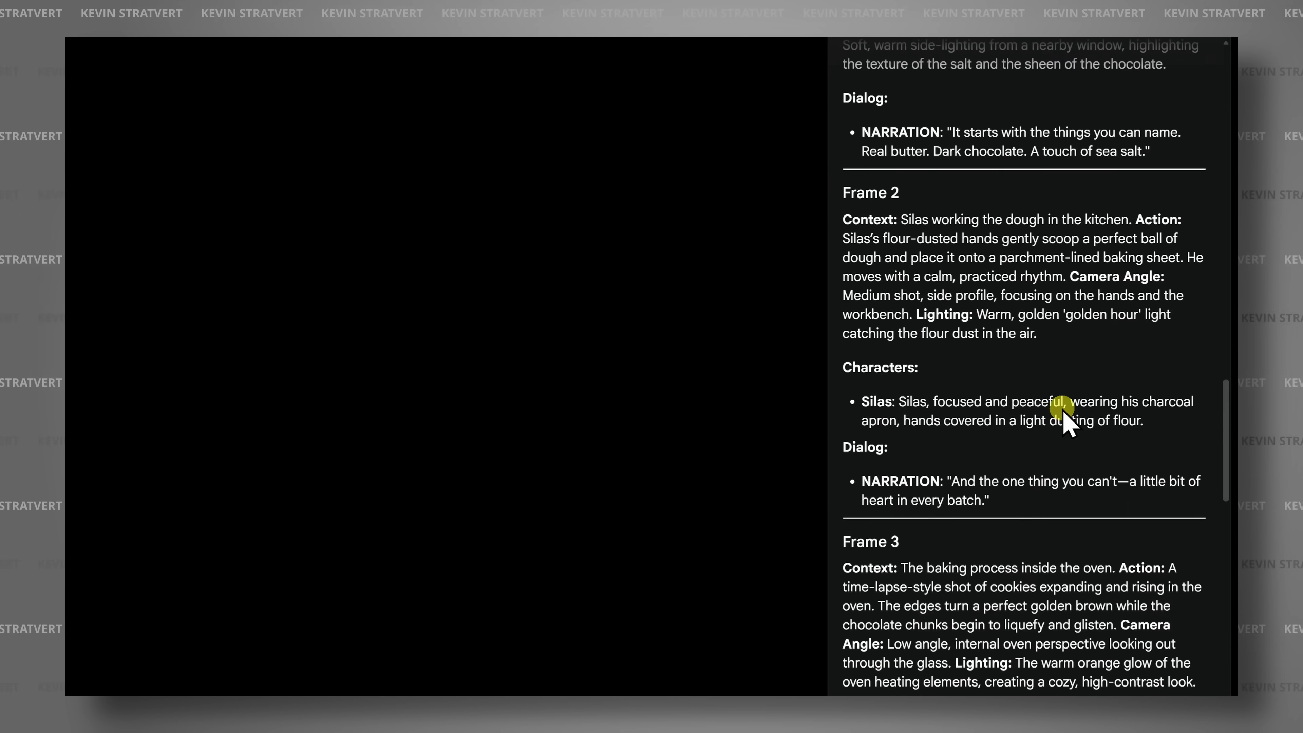
scroll(1065, 415, "up", 3)
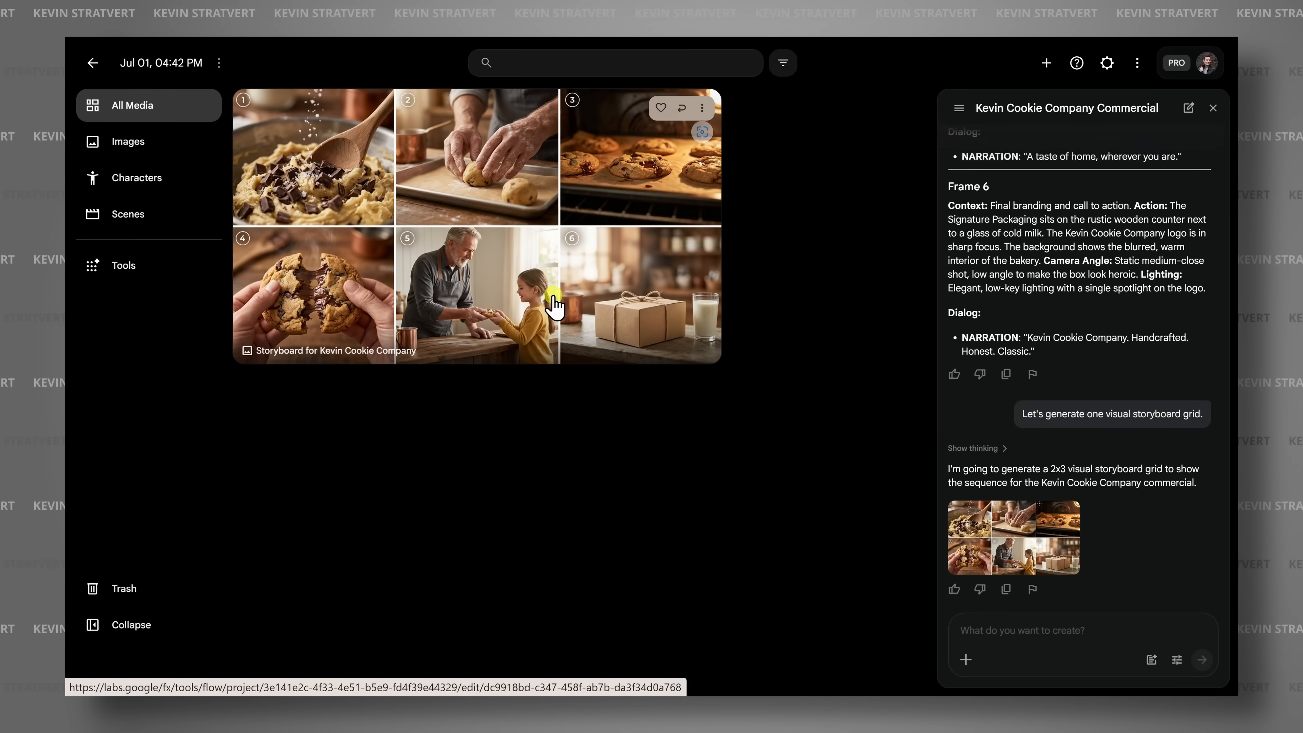
Preview the cookie commercial's storyboard image and reposition a clip on the video timeline.
left_click(553, 307)
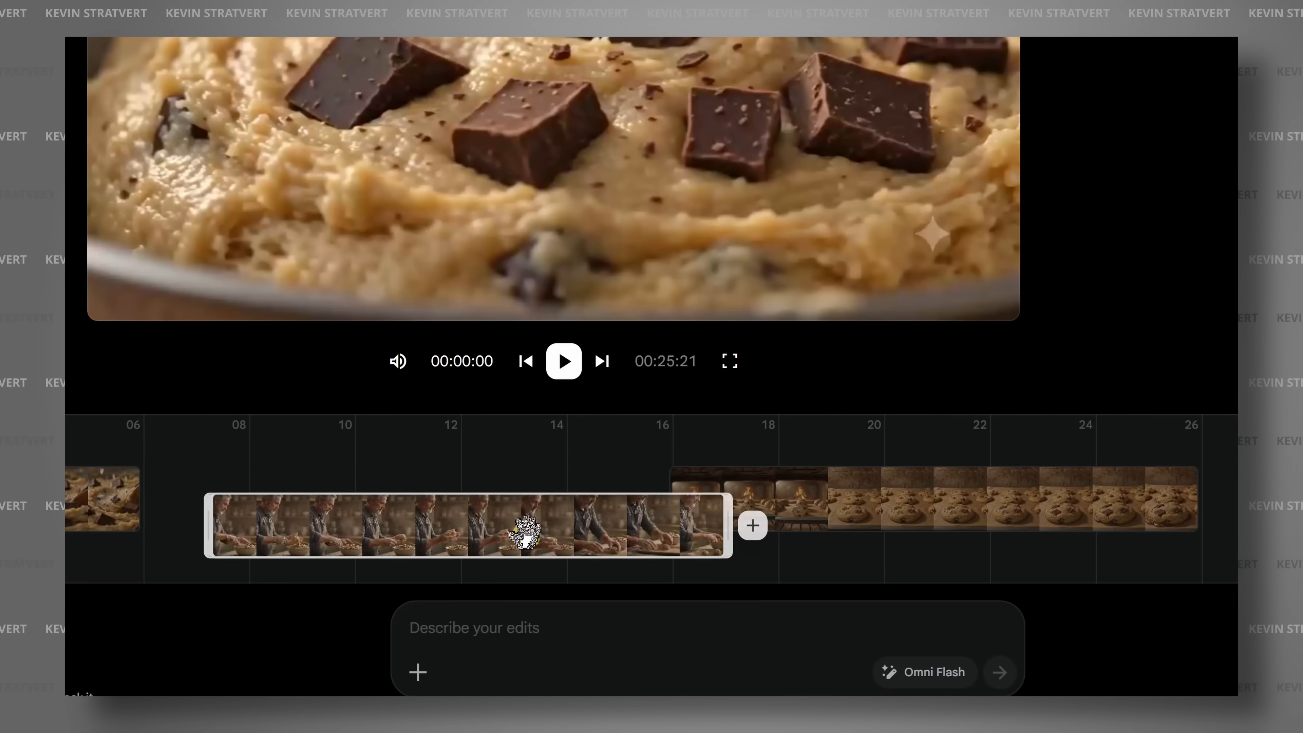
left_click_drag(523, 533, 1013, 501)
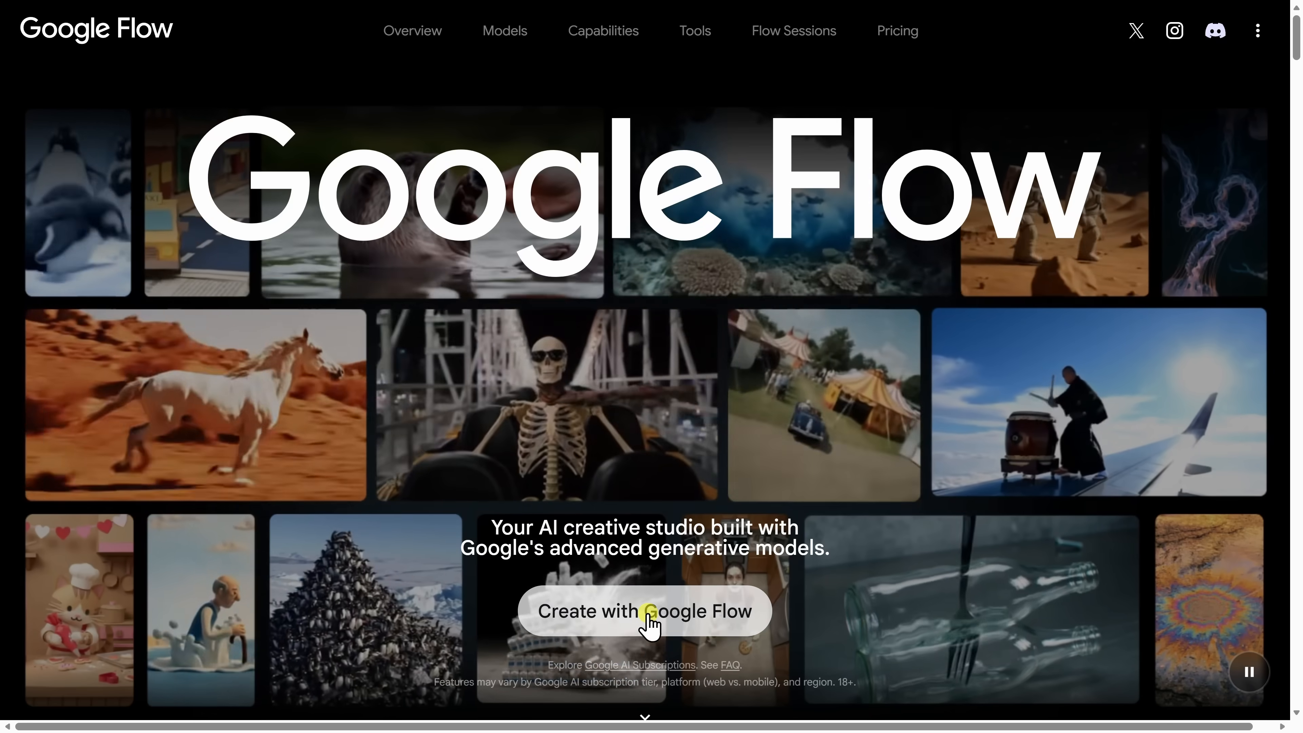
Enter the Google Flow app to reach the home page listing the cookie-shop projects.
left_click(647, 614)
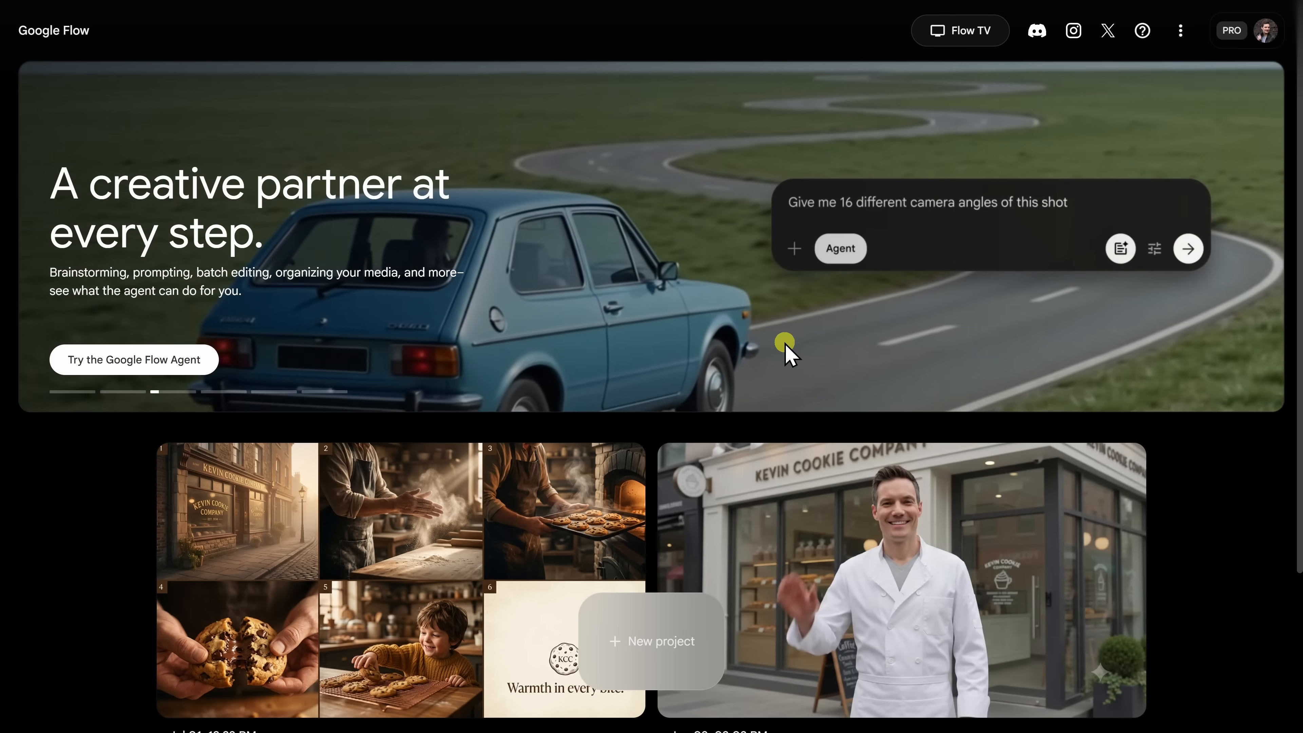
Create a new empty project with an untitled assistant session.
scroll(945, 329, "down", 3)
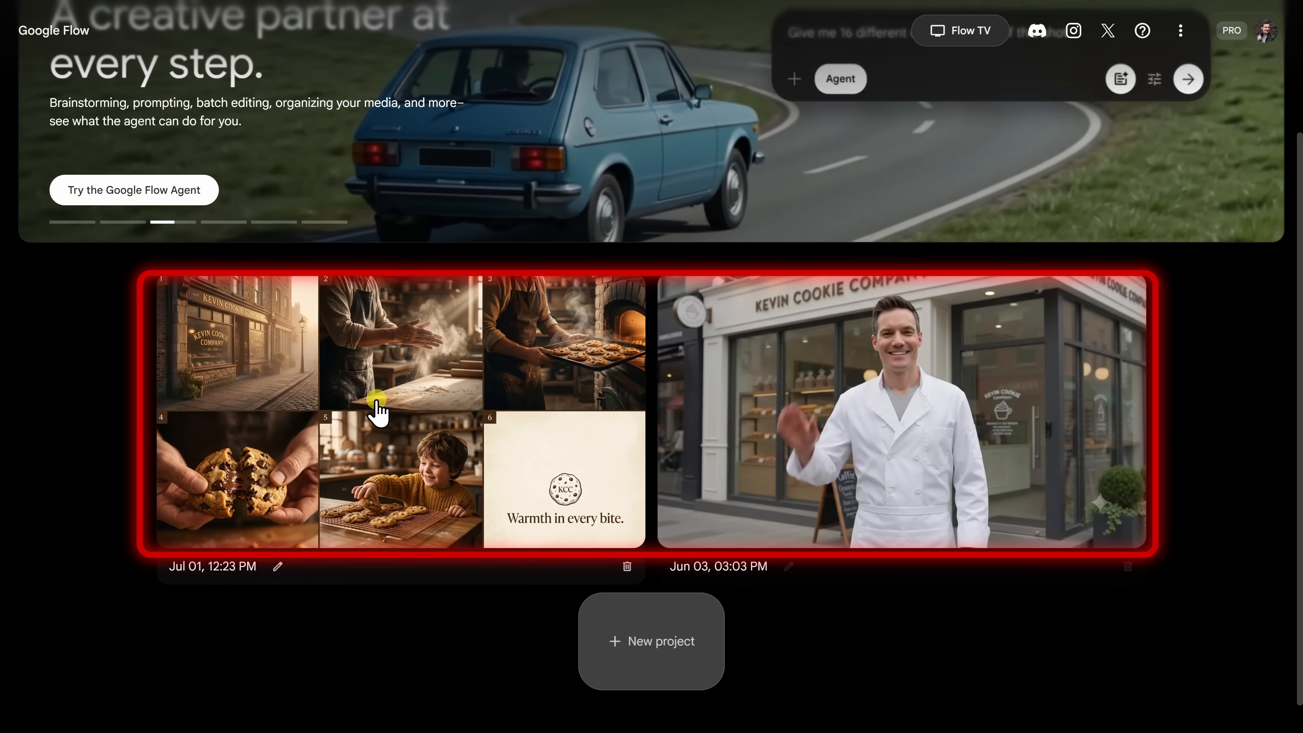
scroll(896, 397, "up", 3)
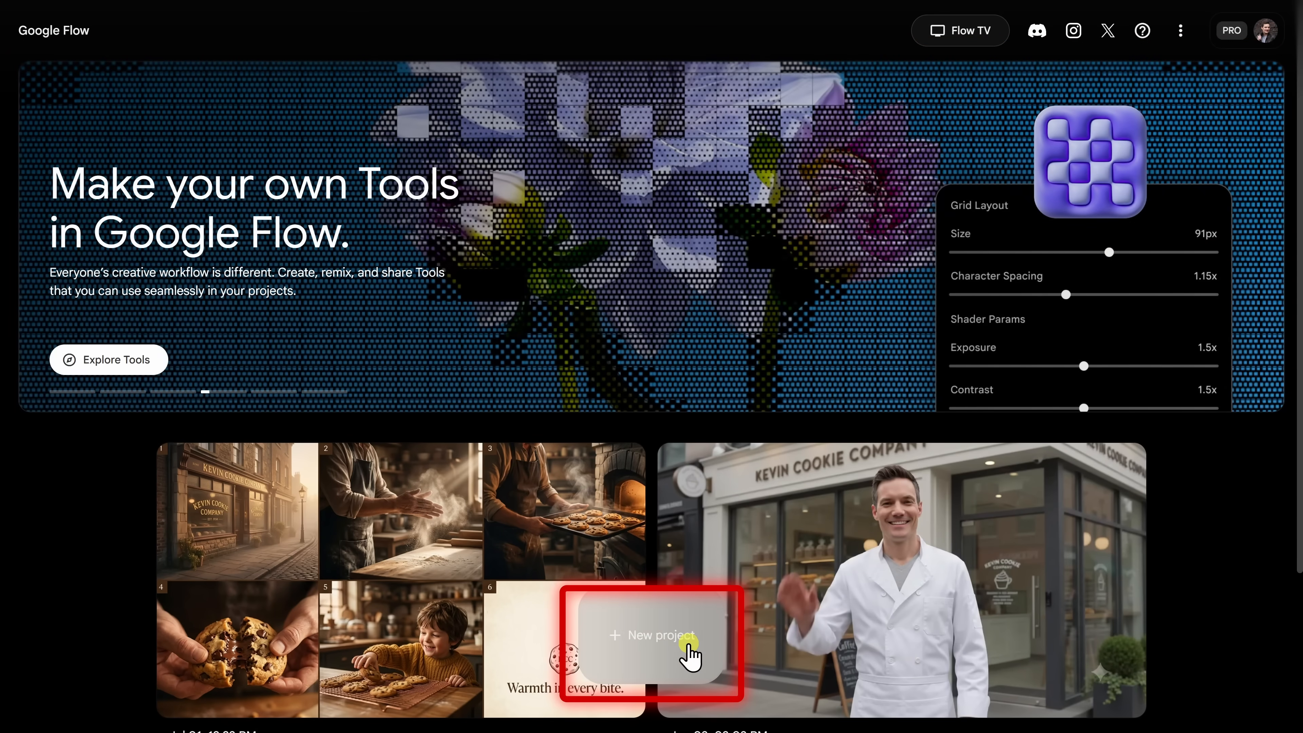
left_click(616, 636)
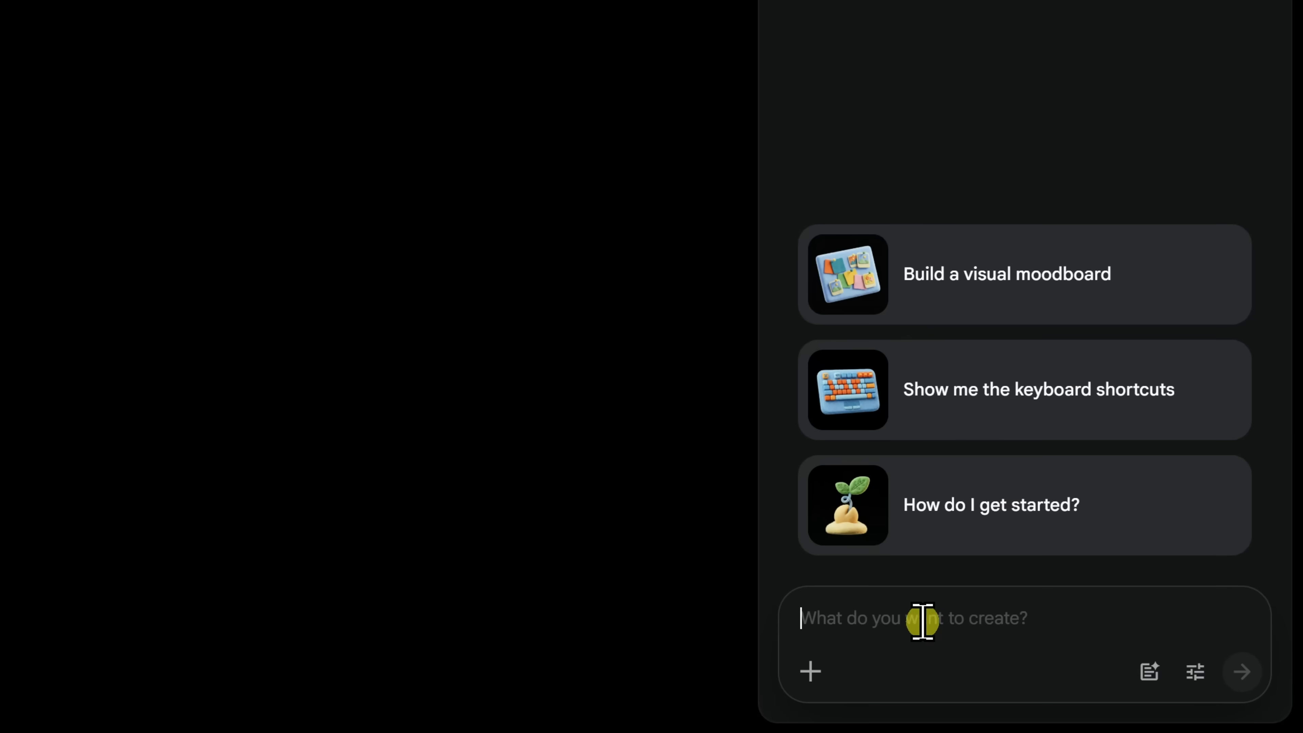
Send the agent a request to help make a short Kevin Cookie Company commercial.
type("I want to make a short commercial for the Kevin Cookie Company")
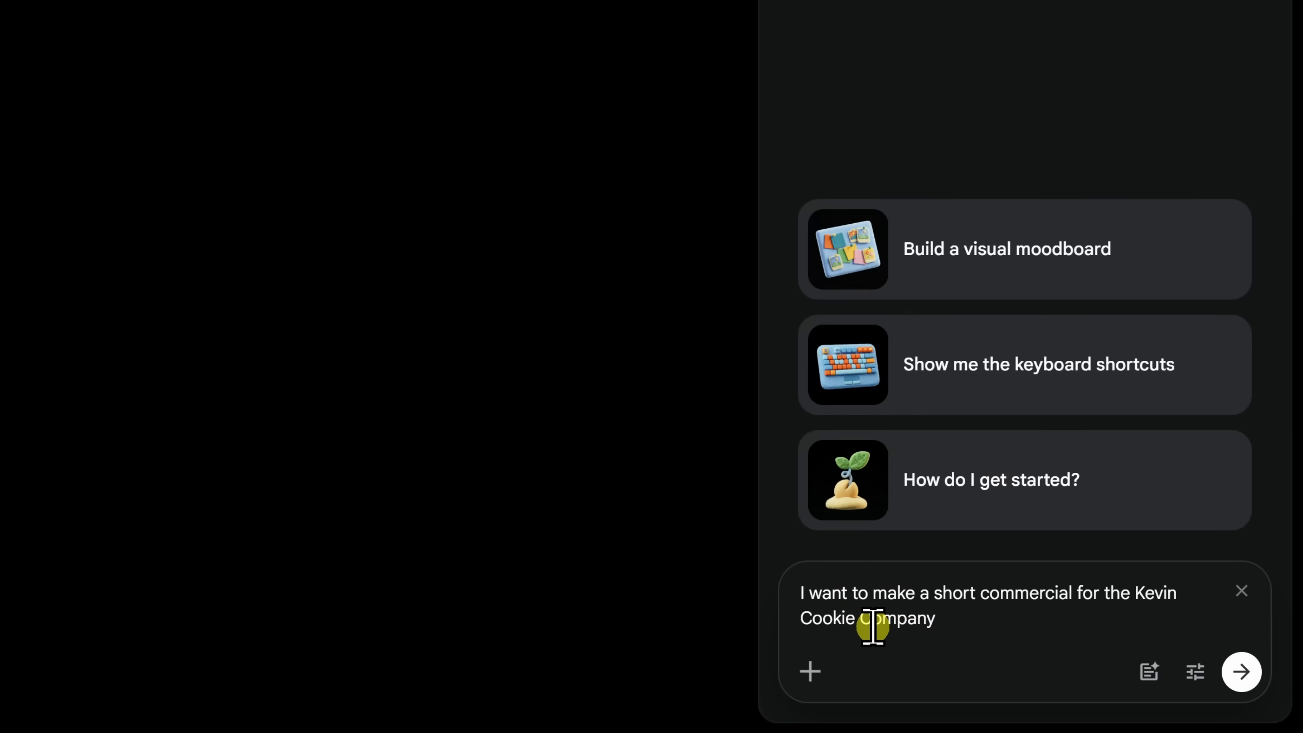
left_click(1244, 675)
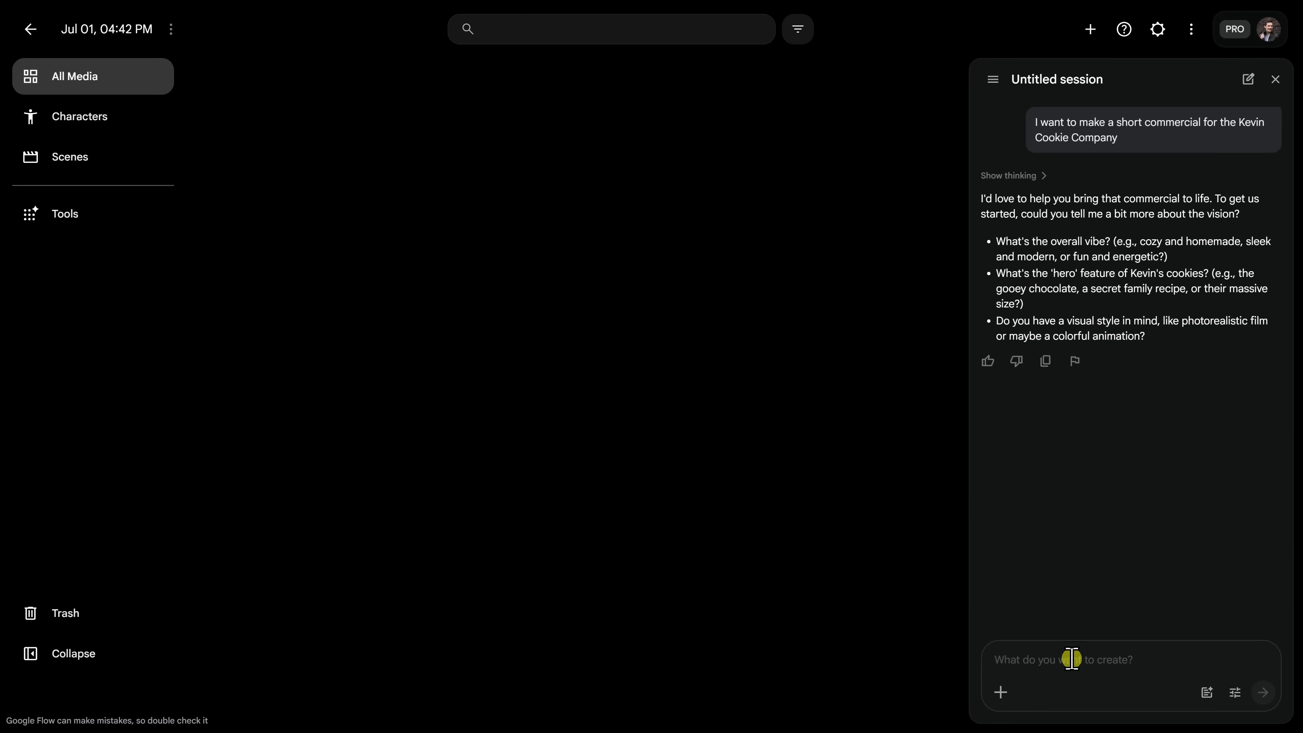
Answer the agent's vibe, hero feature and visual style questions.
type("Overall vibe: Cozy, warm, nostalgic neighborhood bakery with a handcrafted feel. Hero feature: Freshly baked chocolate chip cookies with gooey melted chocolate and simple, high-quality ingredients. Visual style: Photorealistic with cinematic lighting, shallow depth of field, and warm golden tones.")
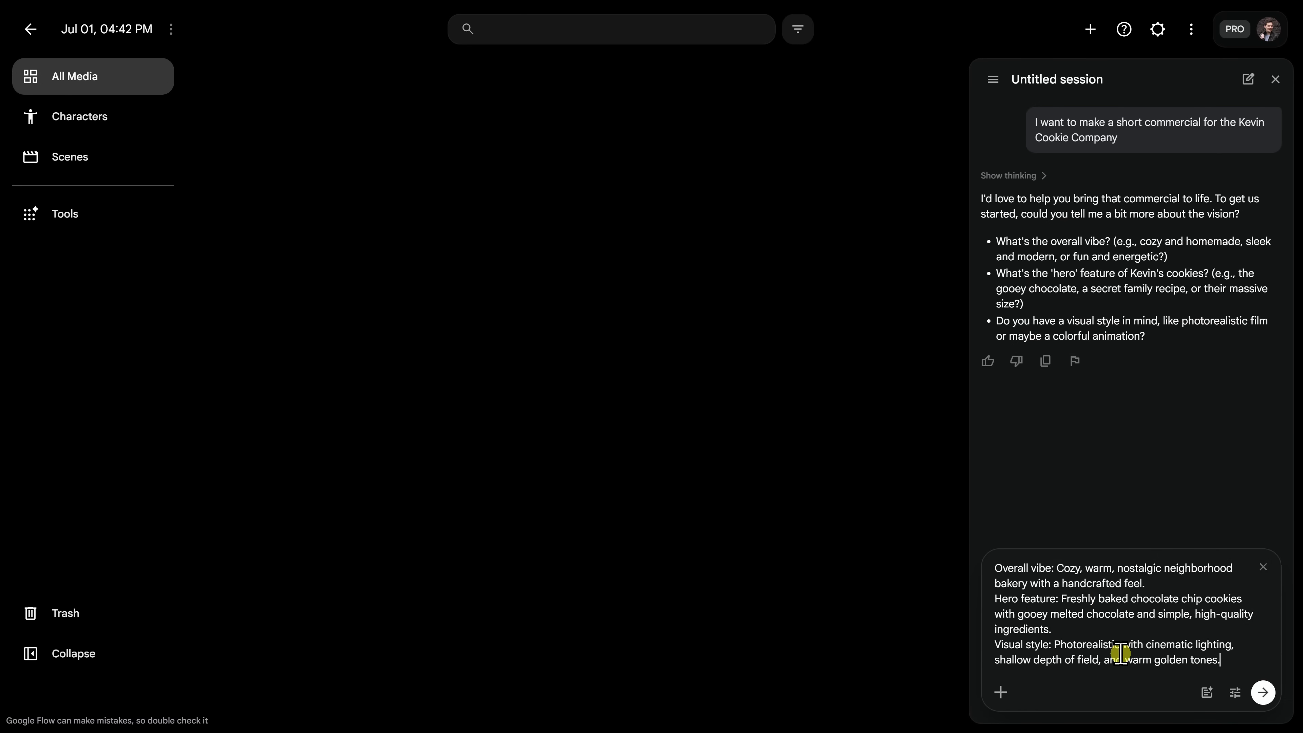
left_click(1263, 693)
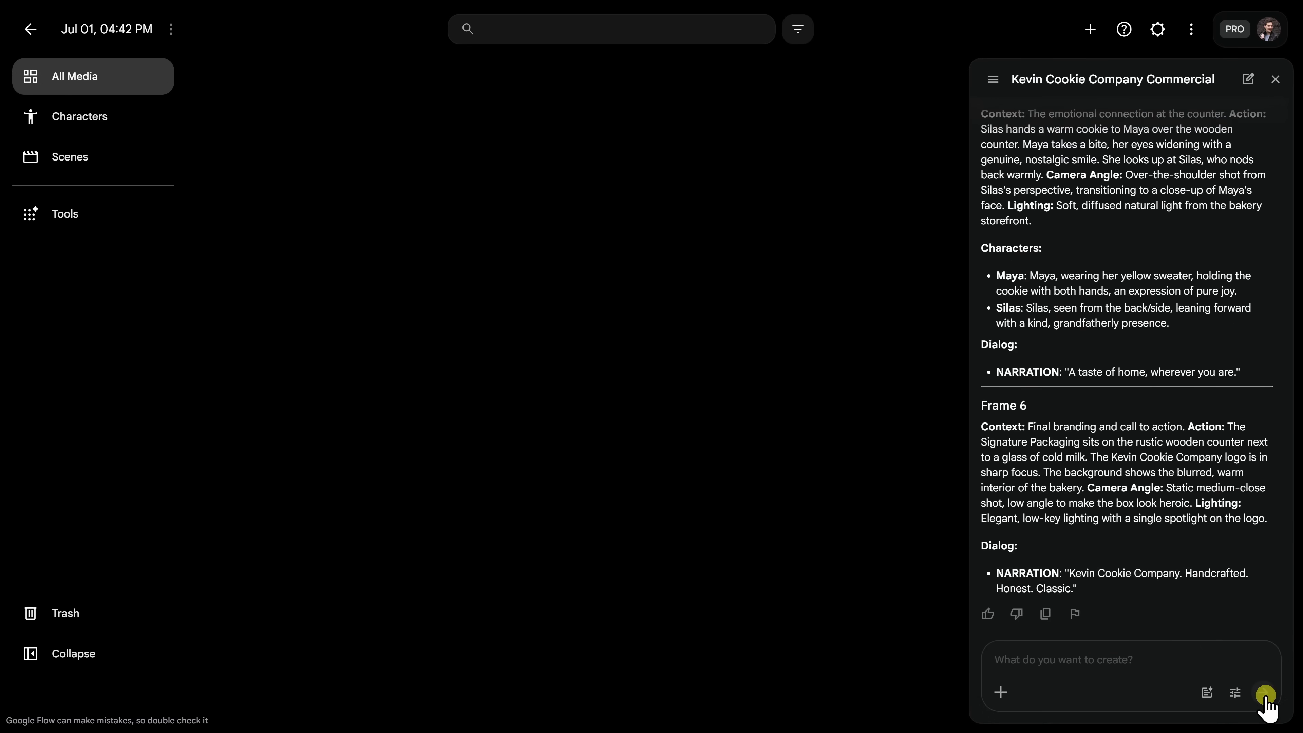
scroll(1167, 341, "up", 15)
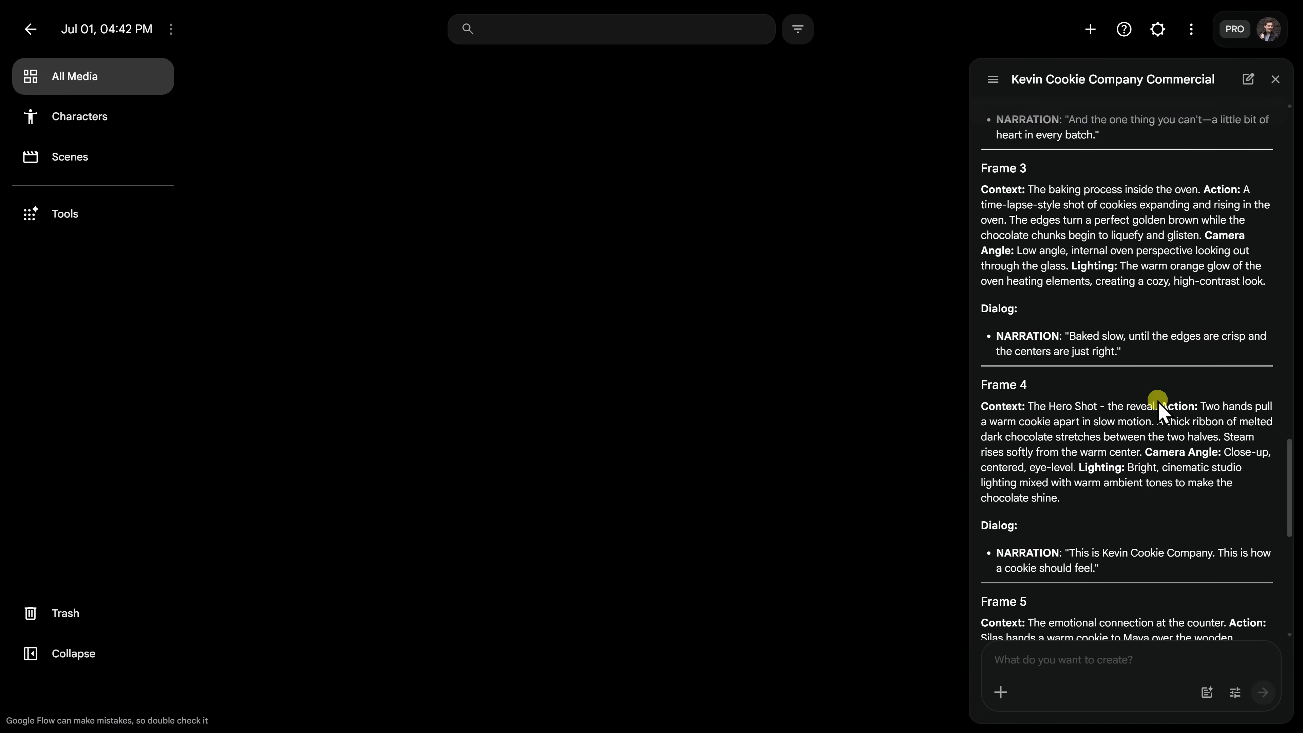
scroll(1161, 410, "up", 2)
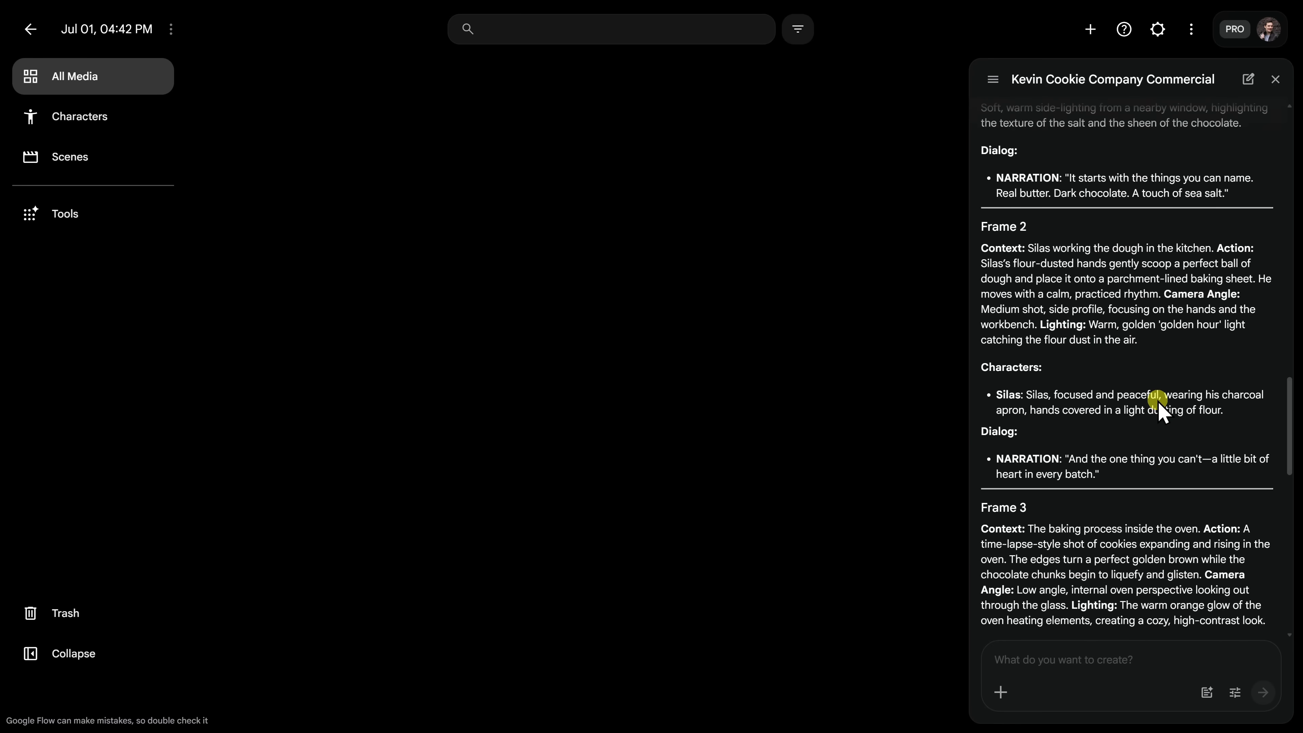
scroll(1159, 403, "up", 10)
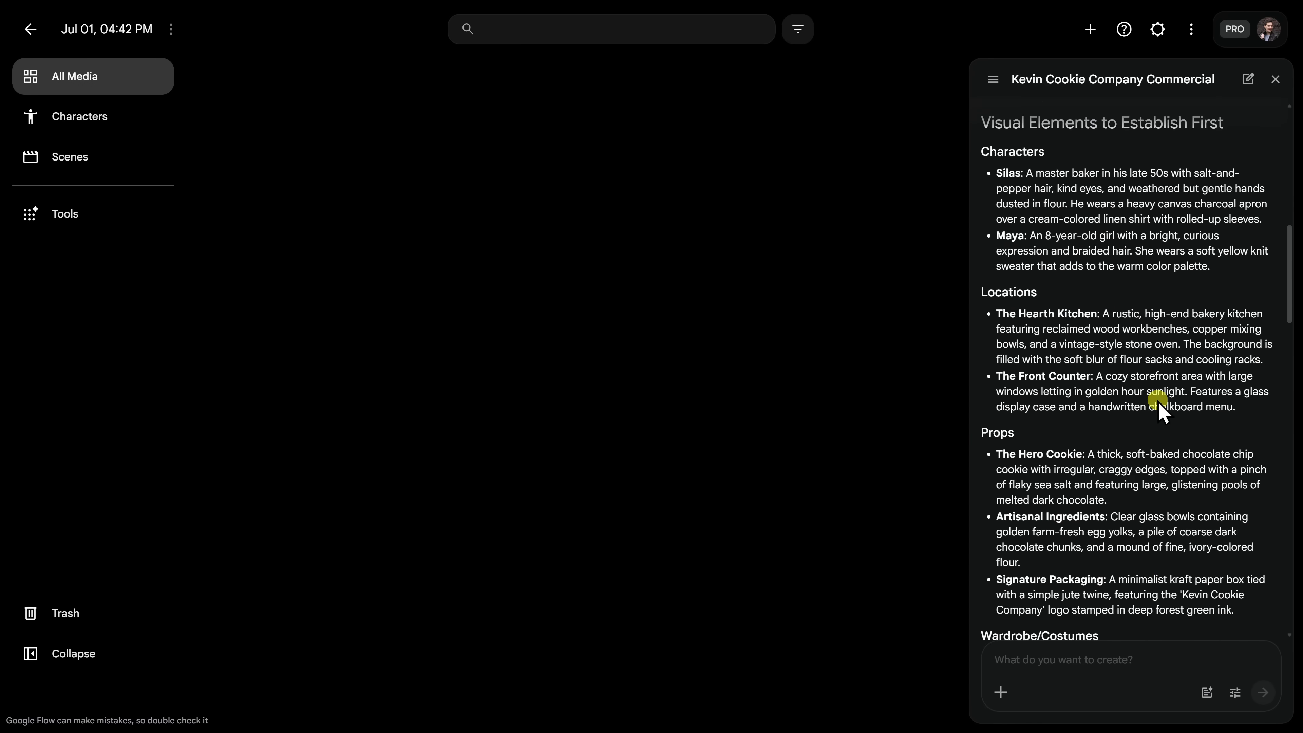
scroll(1158, 401, "up", 4)
Read through the six-frame script ending with the 'Handcrafted. Honest. Classic.' narration.
scroll(1155, 408, "down", 3)
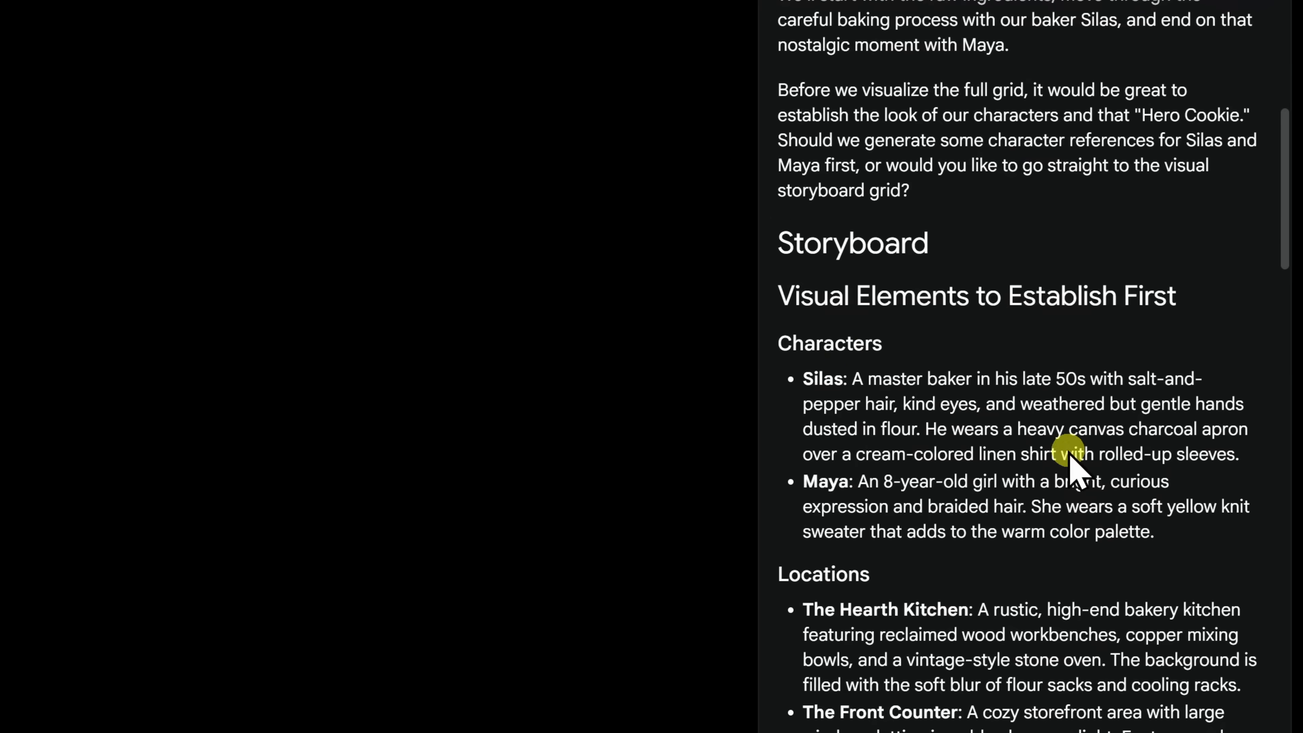
scroll(864, 493, "down", 3)
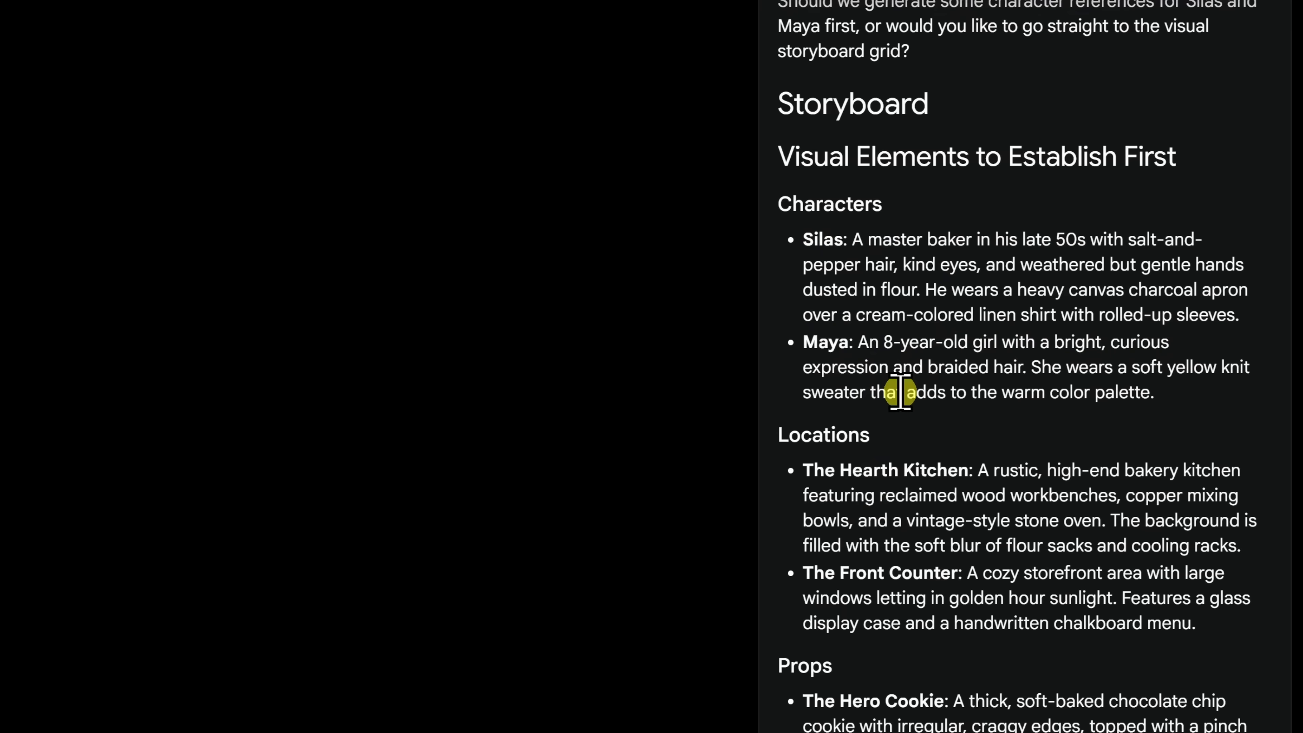
scroll(882, 366, "down", 3)
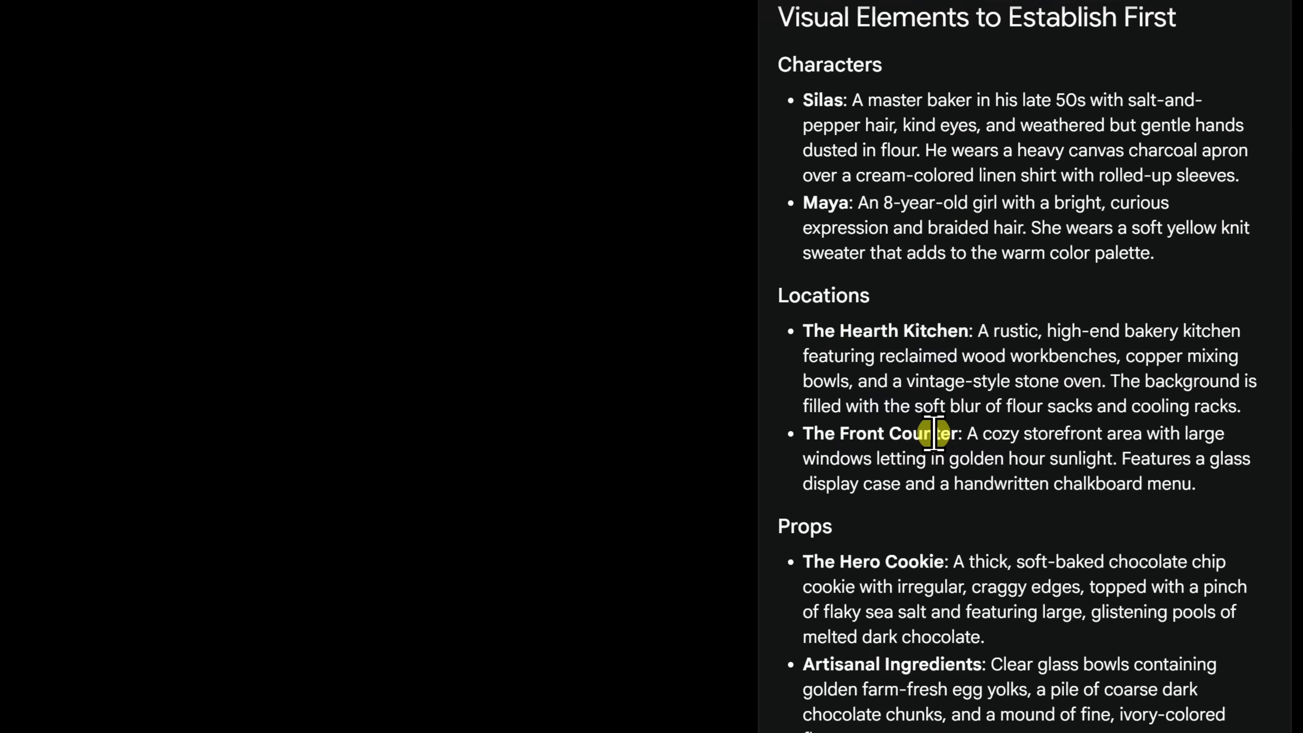
scroll(933, 433, "down", 6)
scroll(892, 349, "down", 3)
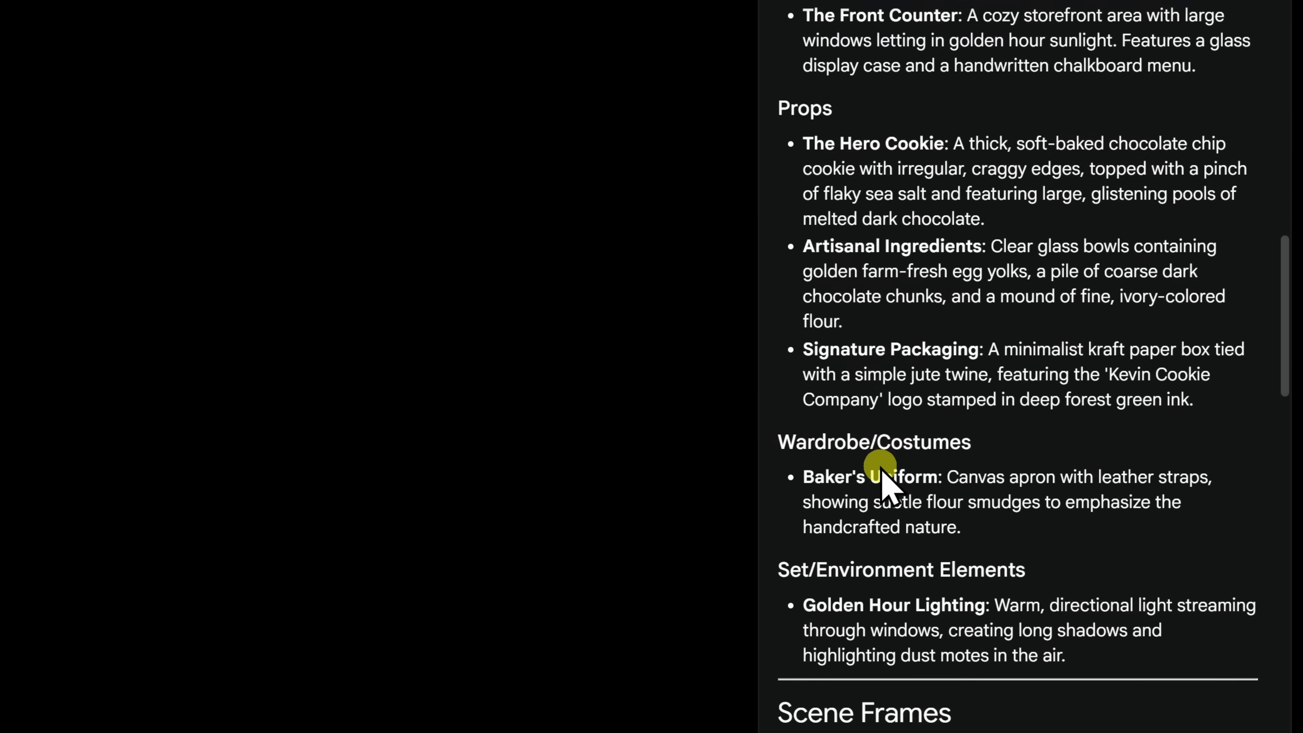
scroll(882, 473, "down", 10)
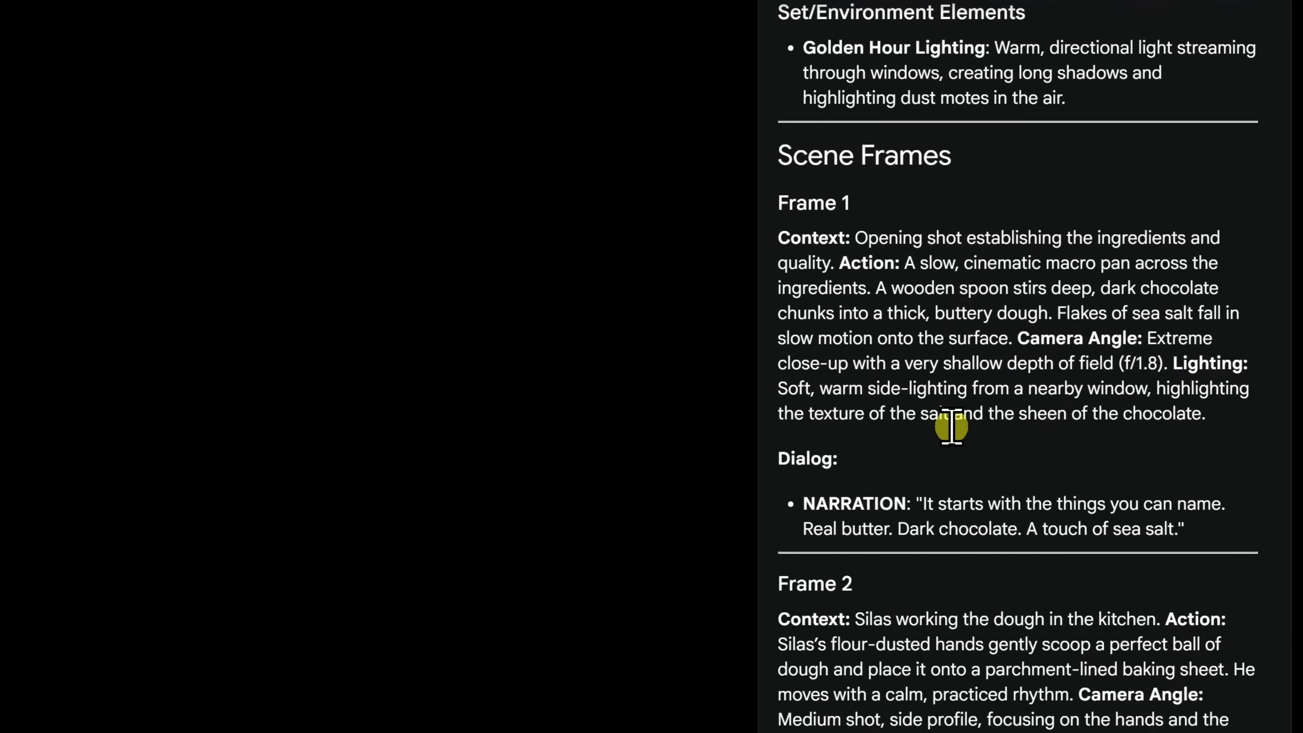
scroll(951, 426, "down", 5)
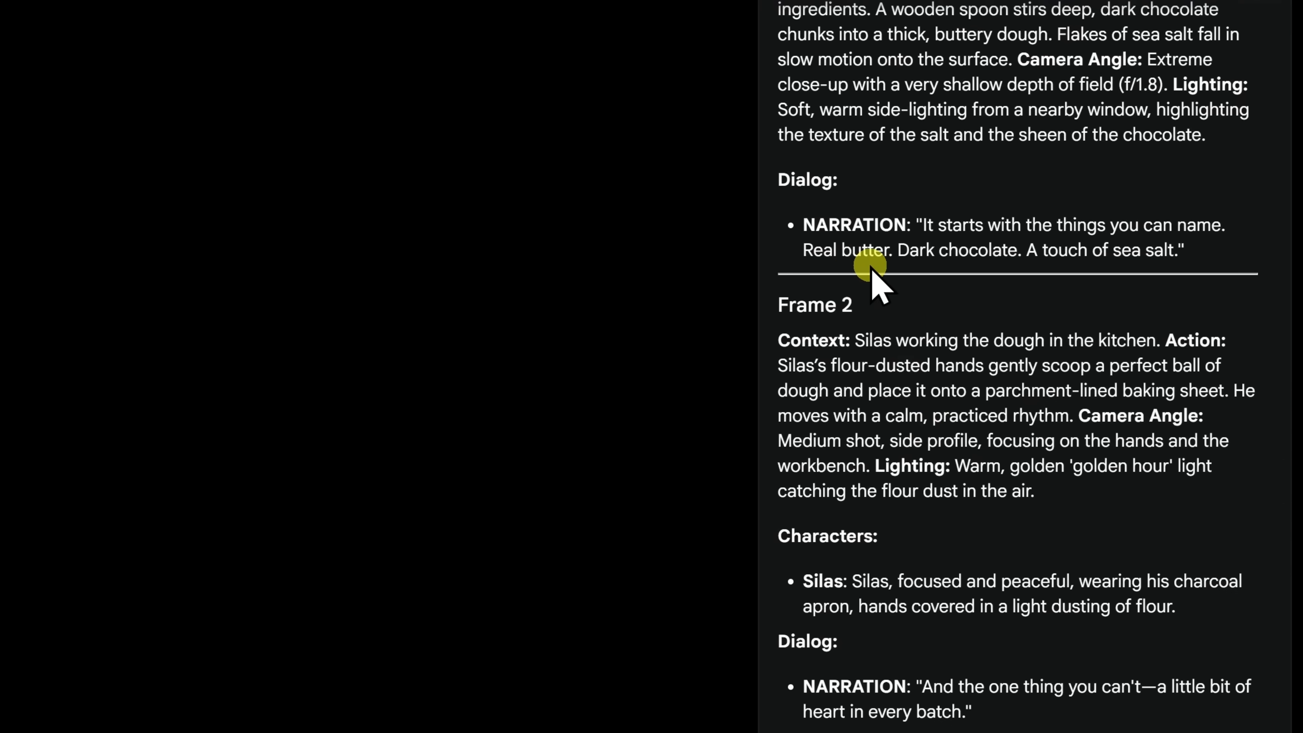
scroll(873, 268, "down", 3)
scroll(882, 177, "down", 8)
scroll(888, 218, "down", 18)
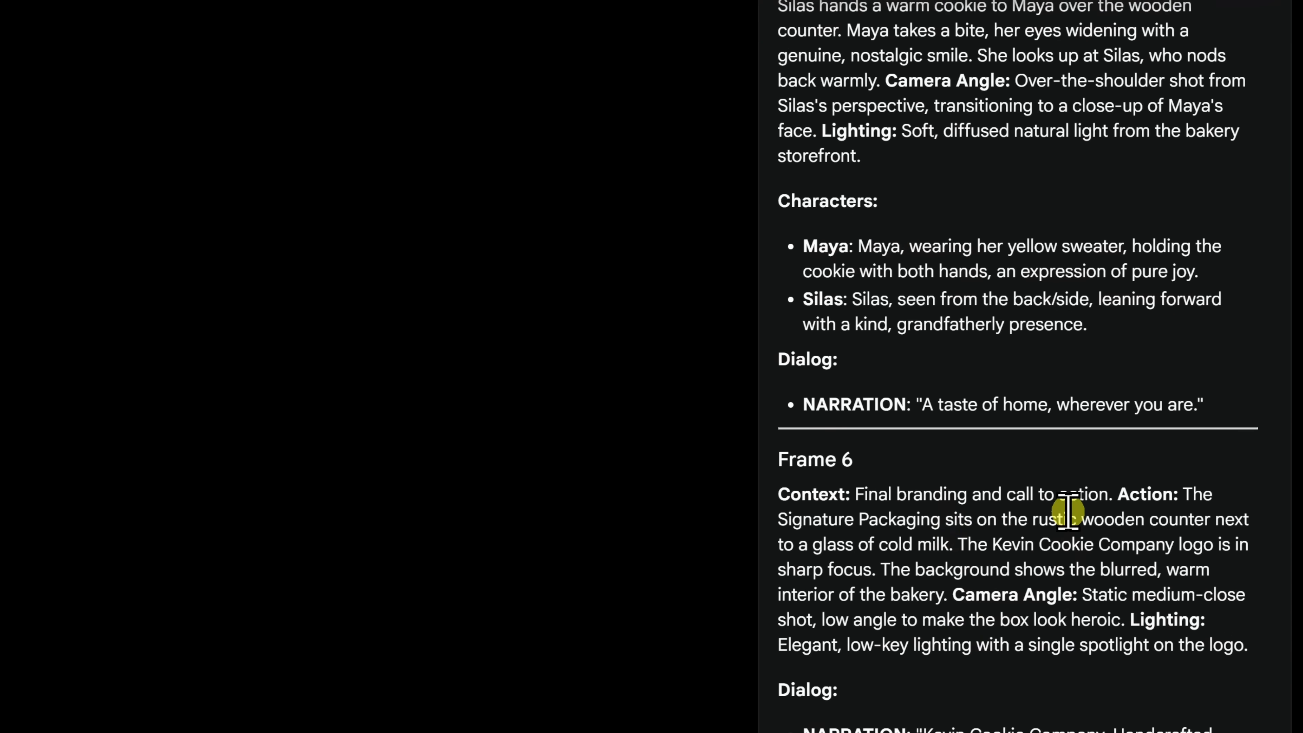
scroll(1050, 498, "up", 3)
scroll(1050, 499, "up", 6)
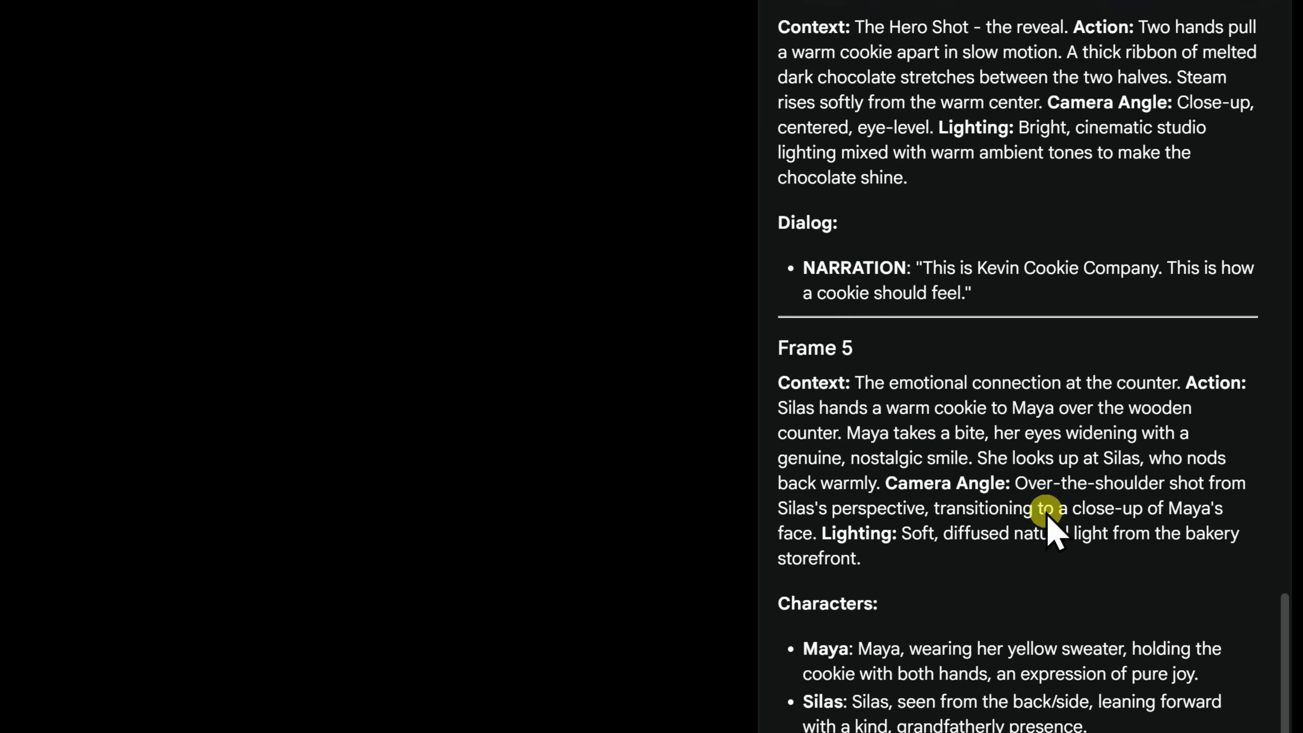
scroll(1047, 528, "down", 9)
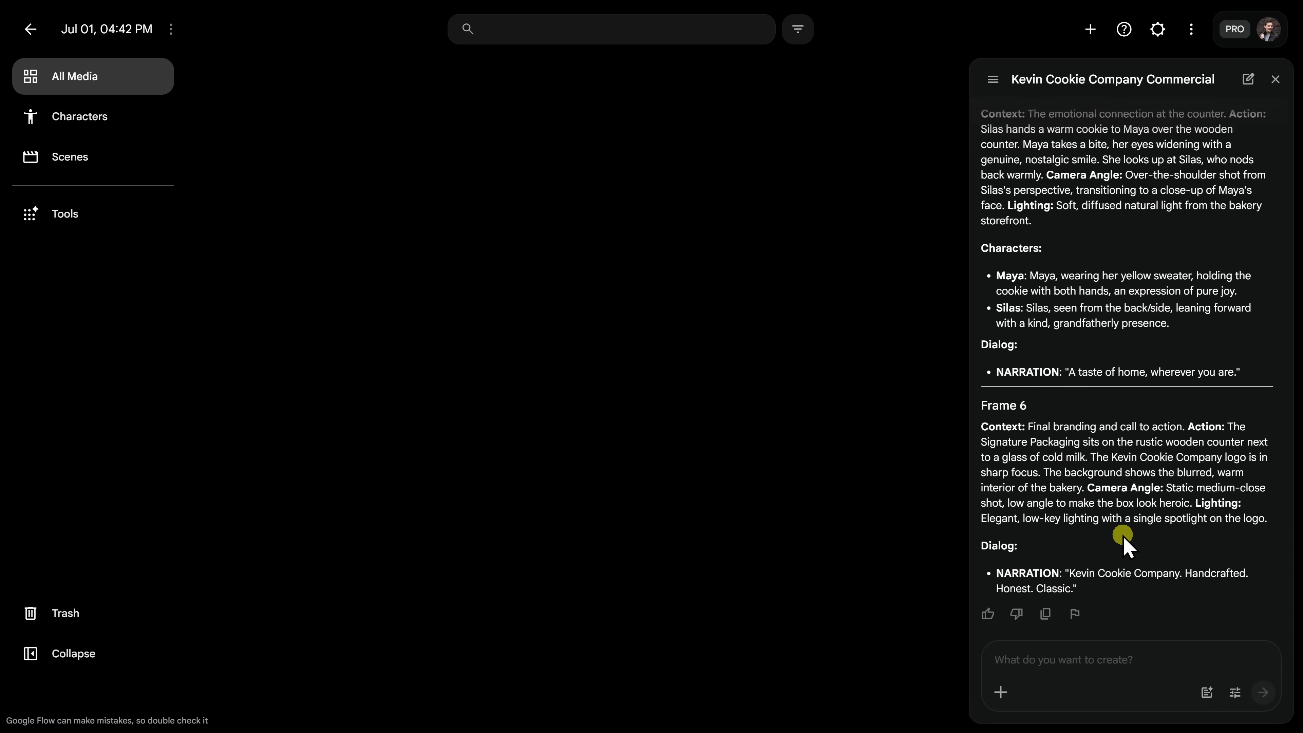
Request one visual storyboard grid and open the resulting six-panel storyboard image.
type("Let's generate one visual storyboard grid.")
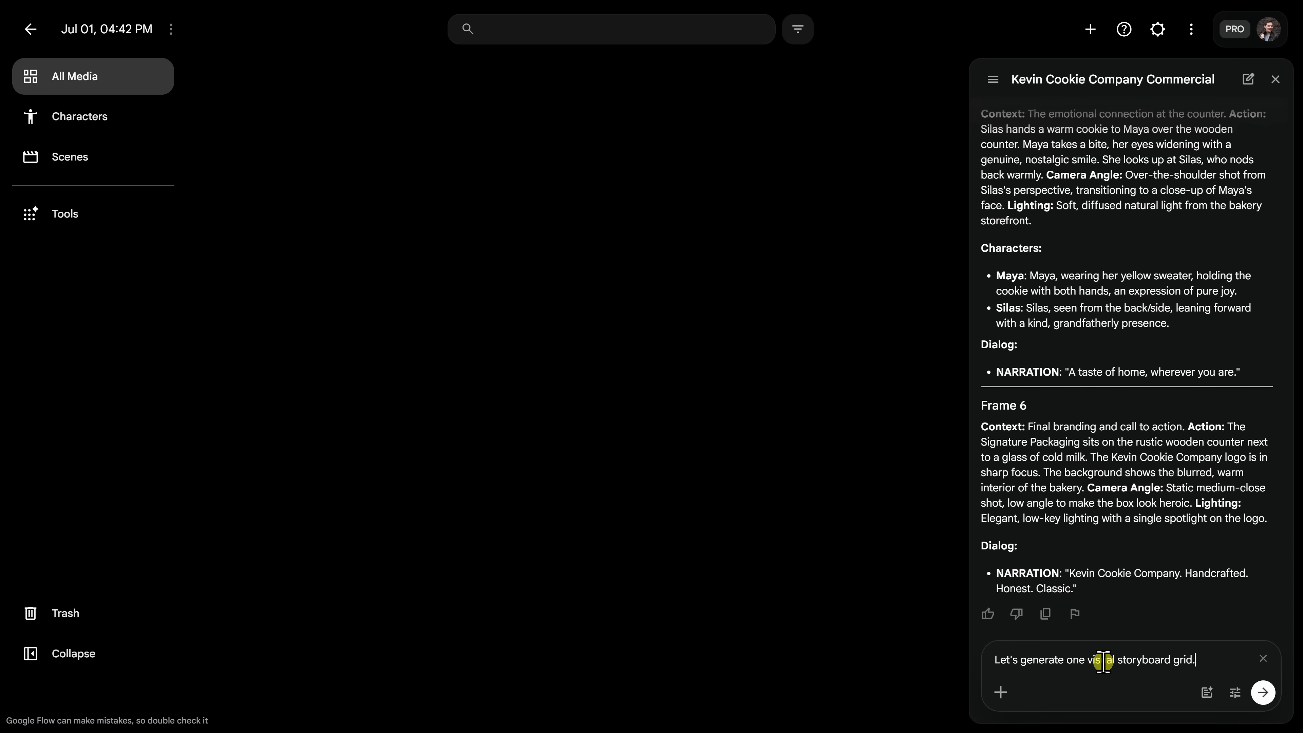
left_click(1264, 693)
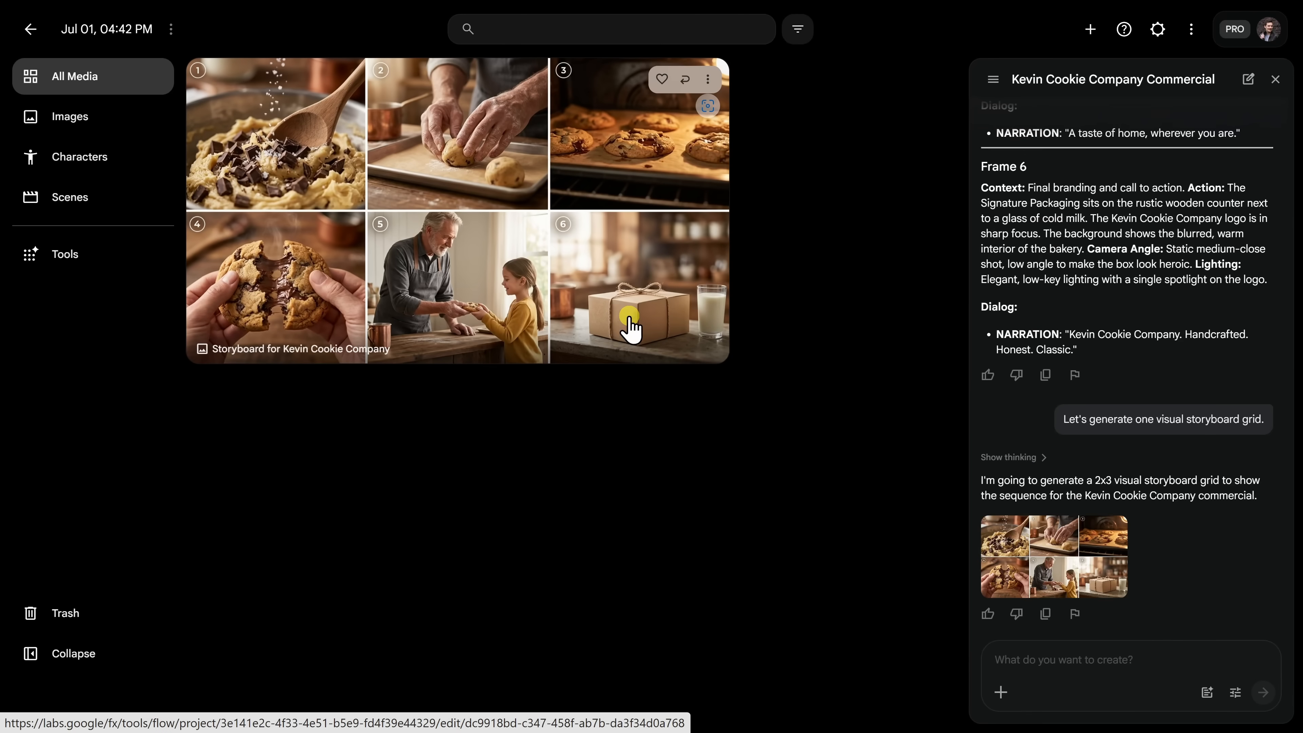
left_click(886, 469)
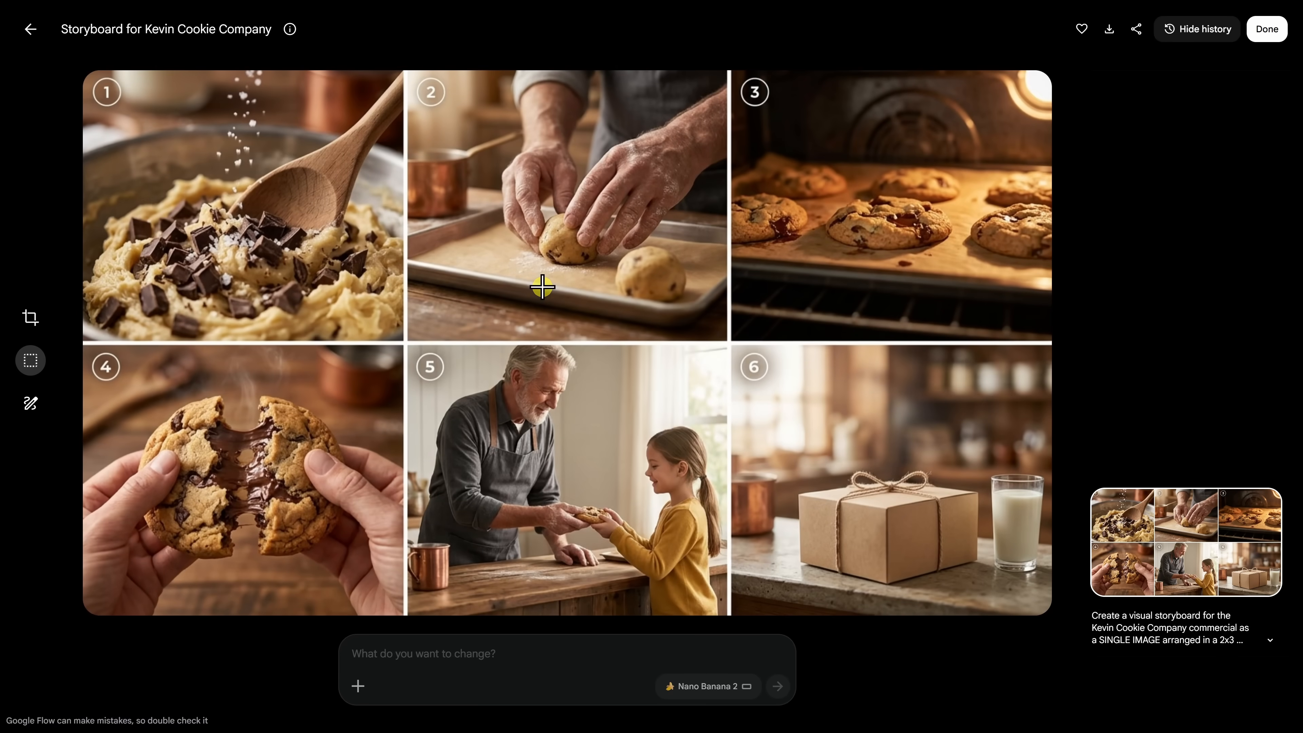
Put 'Kevin Cookie Company' on the frame 6 box, then return to All Media.
type("In frame 6, I'd like to include the text \"Kevin Cookie Company\" on the box.")
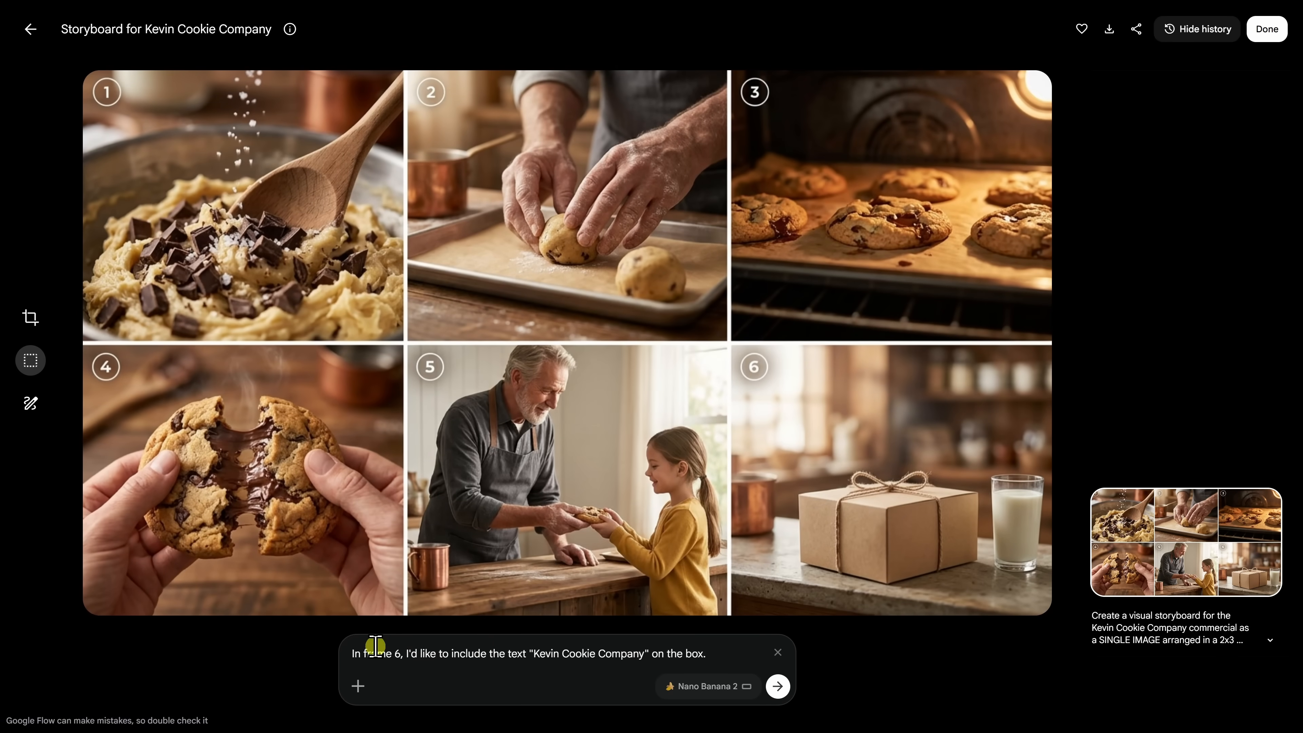
left_click(778, 687)
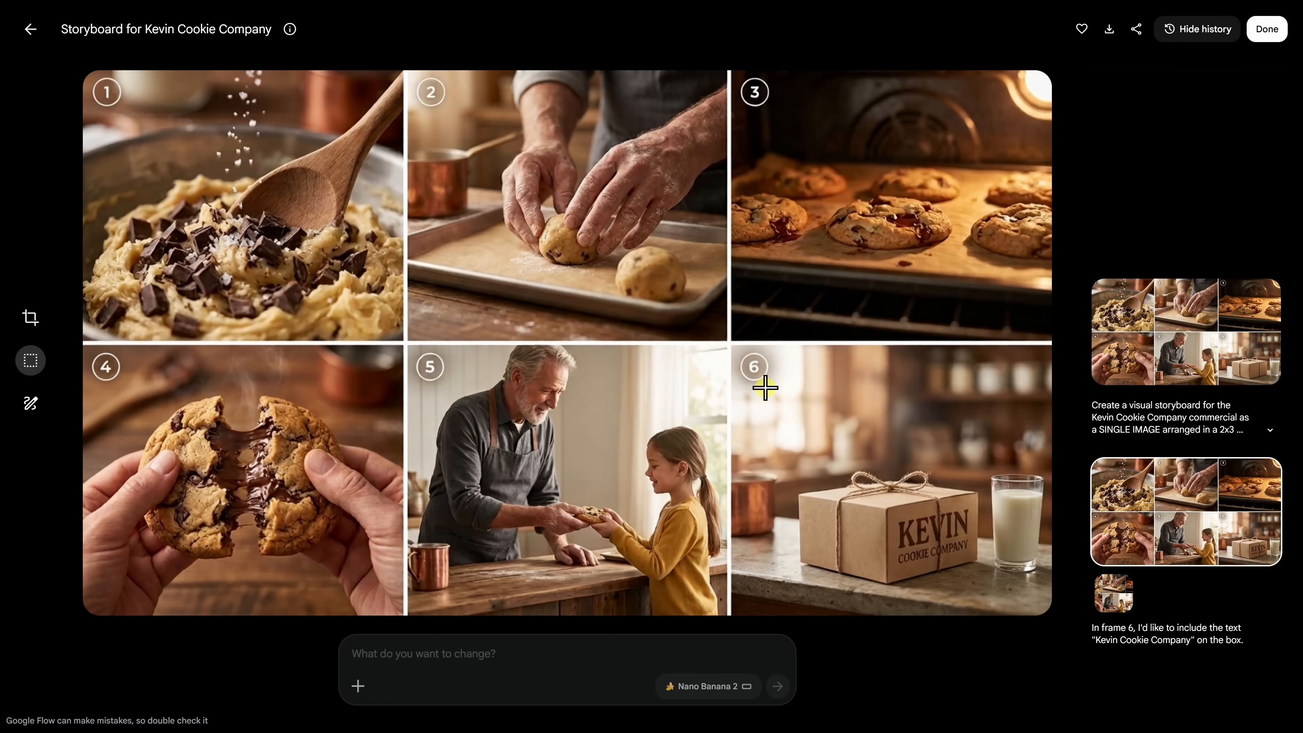
left_click(31, 30)
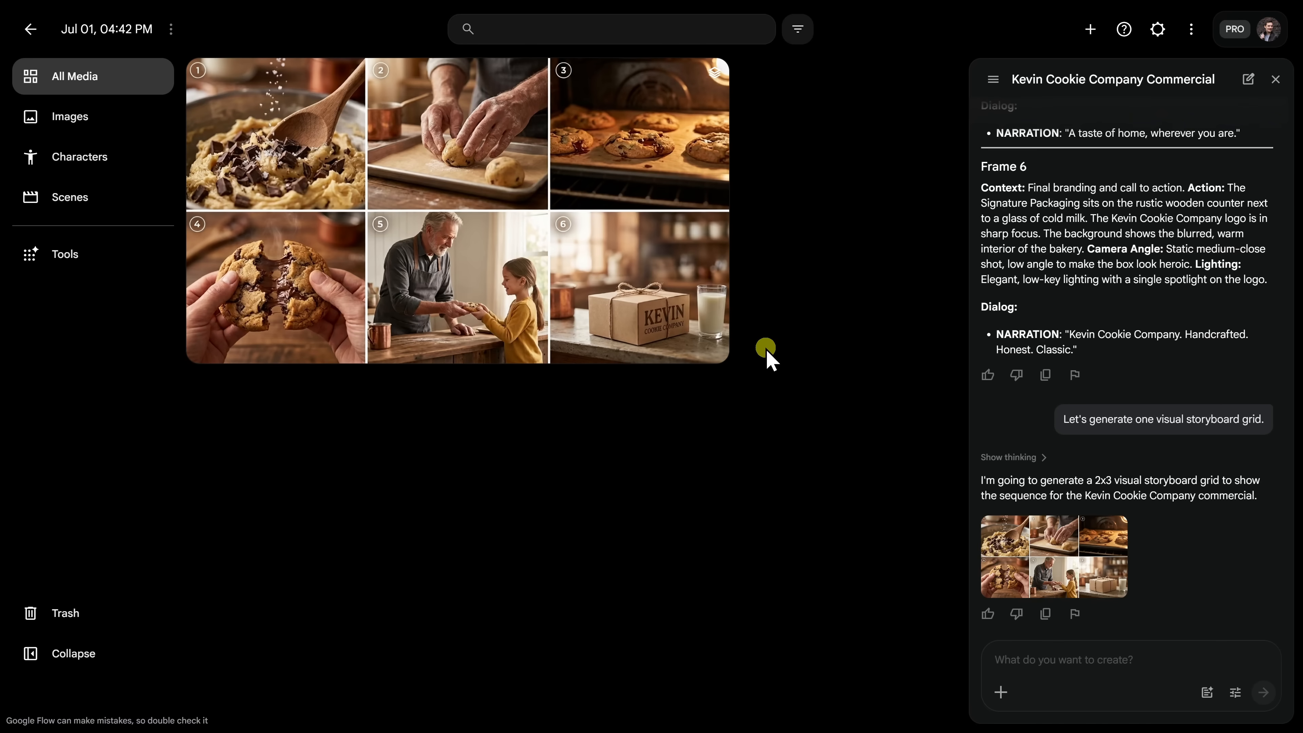
Request six per-frame video clips and approve the 90-credit generation.
left_click(1073, 656)
type("Let's start generating individual video clips for each frame.")
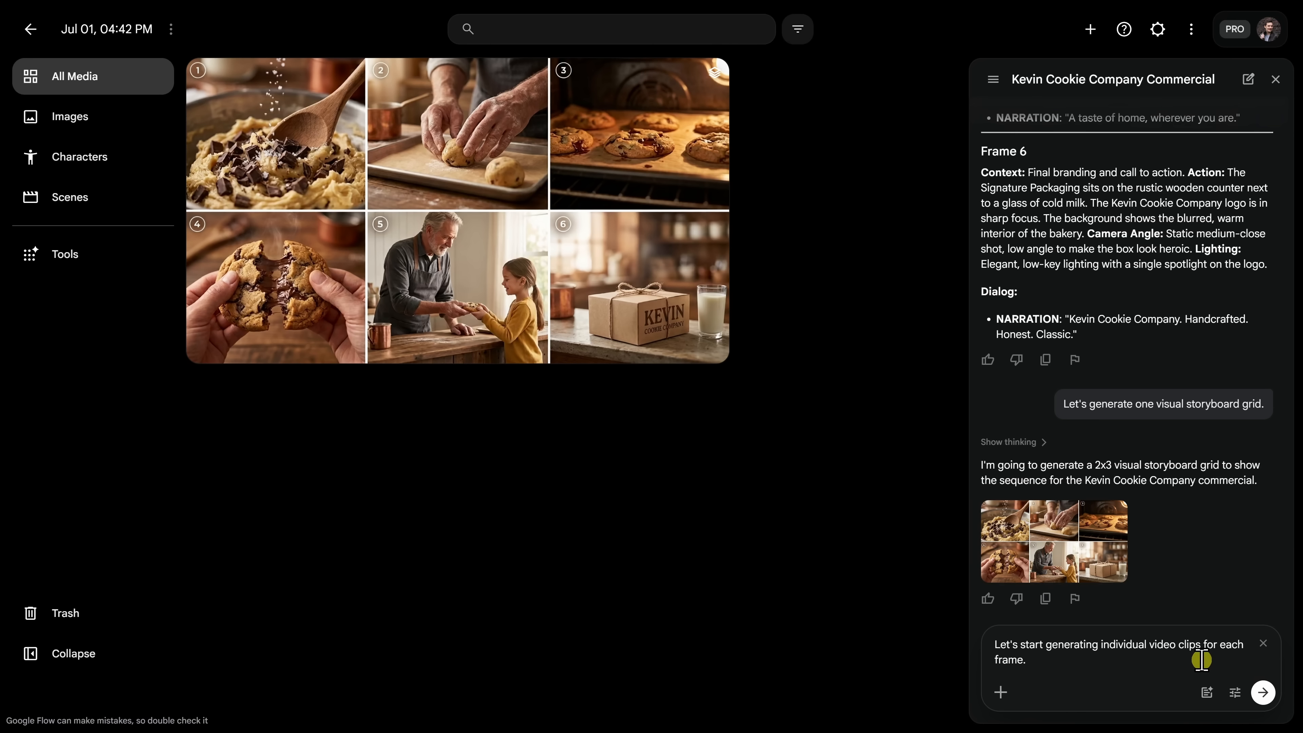
left_click(1265, 693)
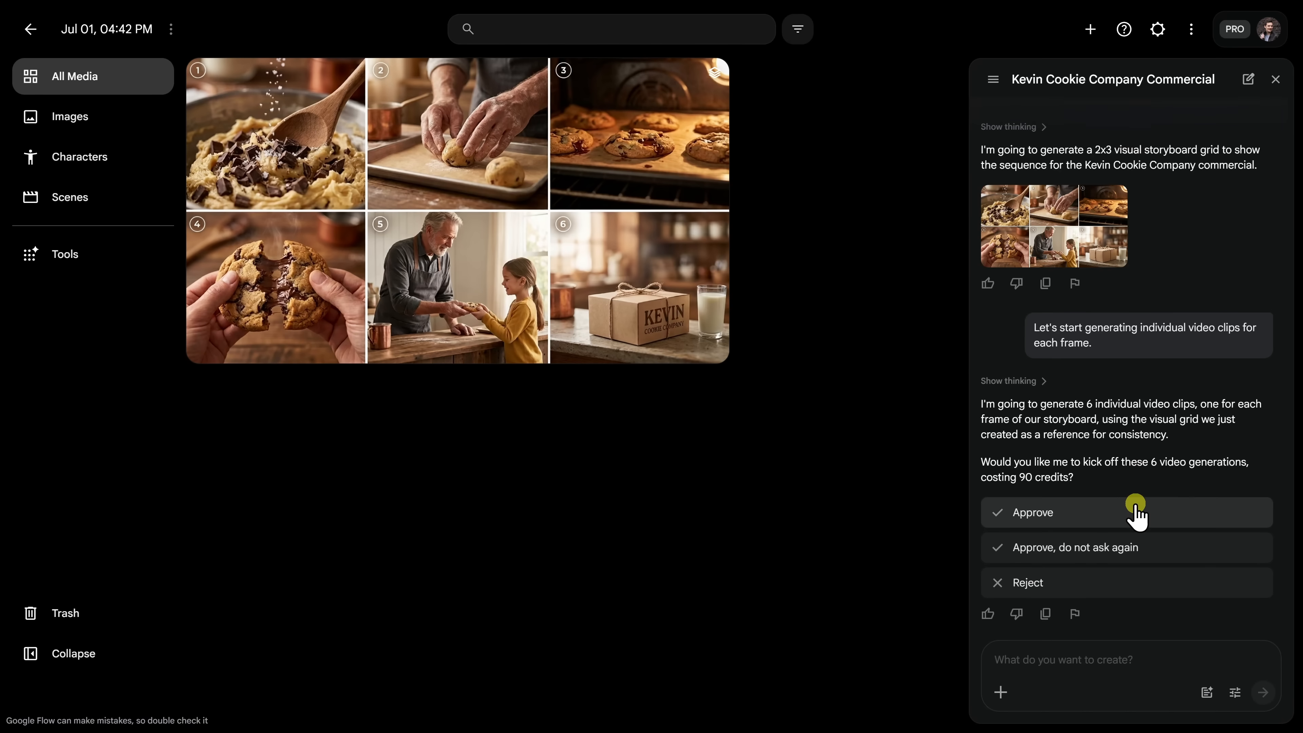
left_click(999, 513)
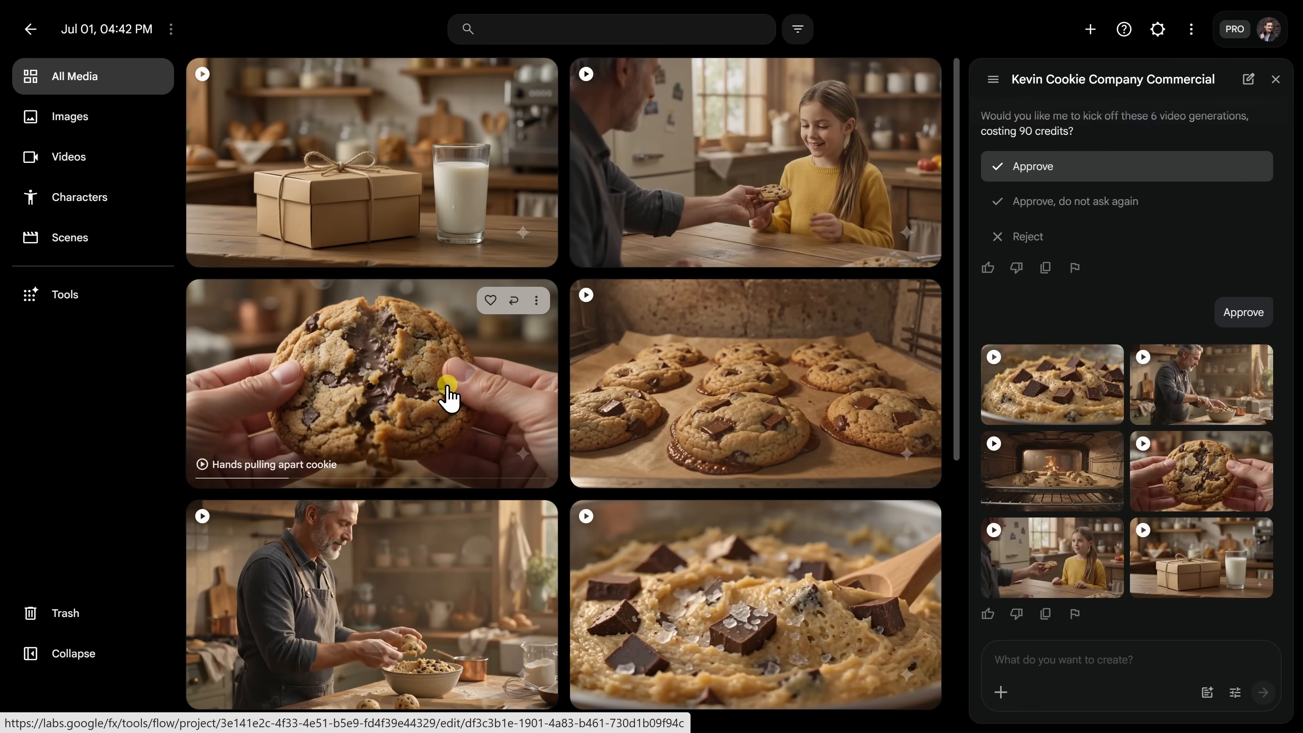
Review the 'Hands pulling apart cookie' clip, then go to the empty Scenes section.
left_click(445, 343)
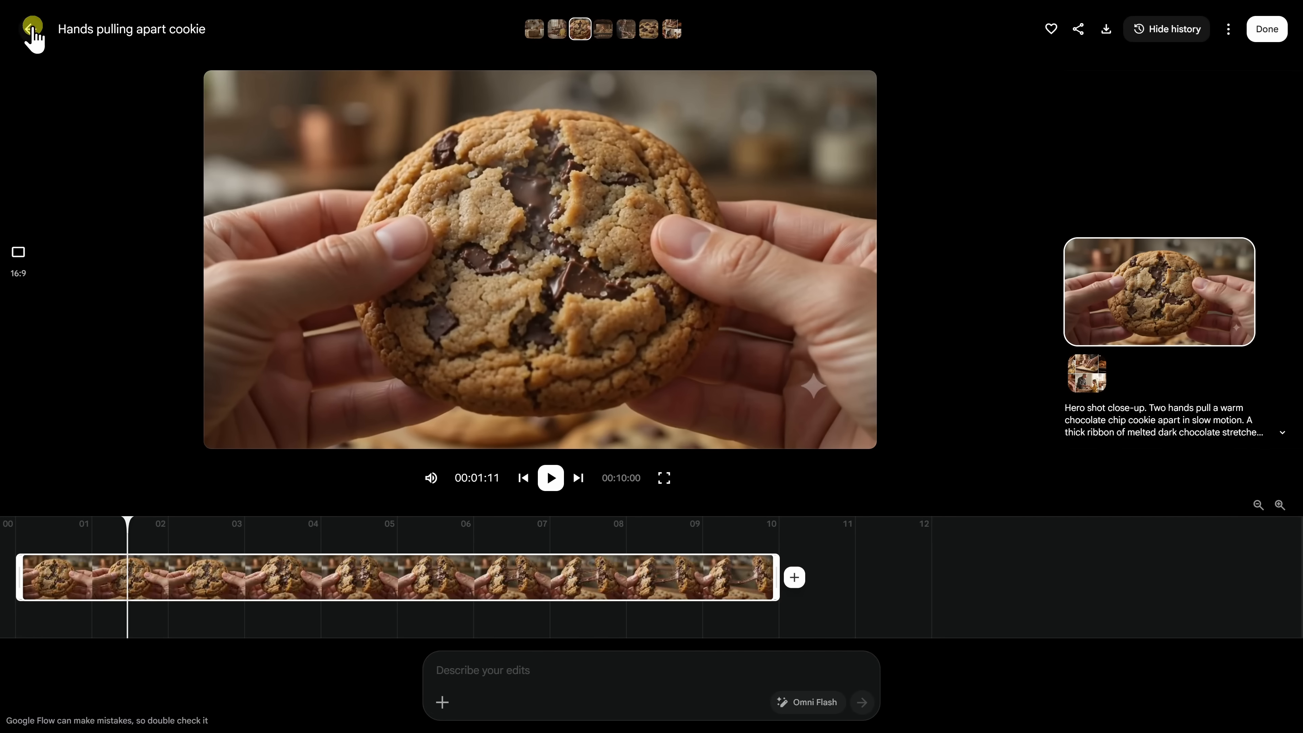
left_click(32, 29)
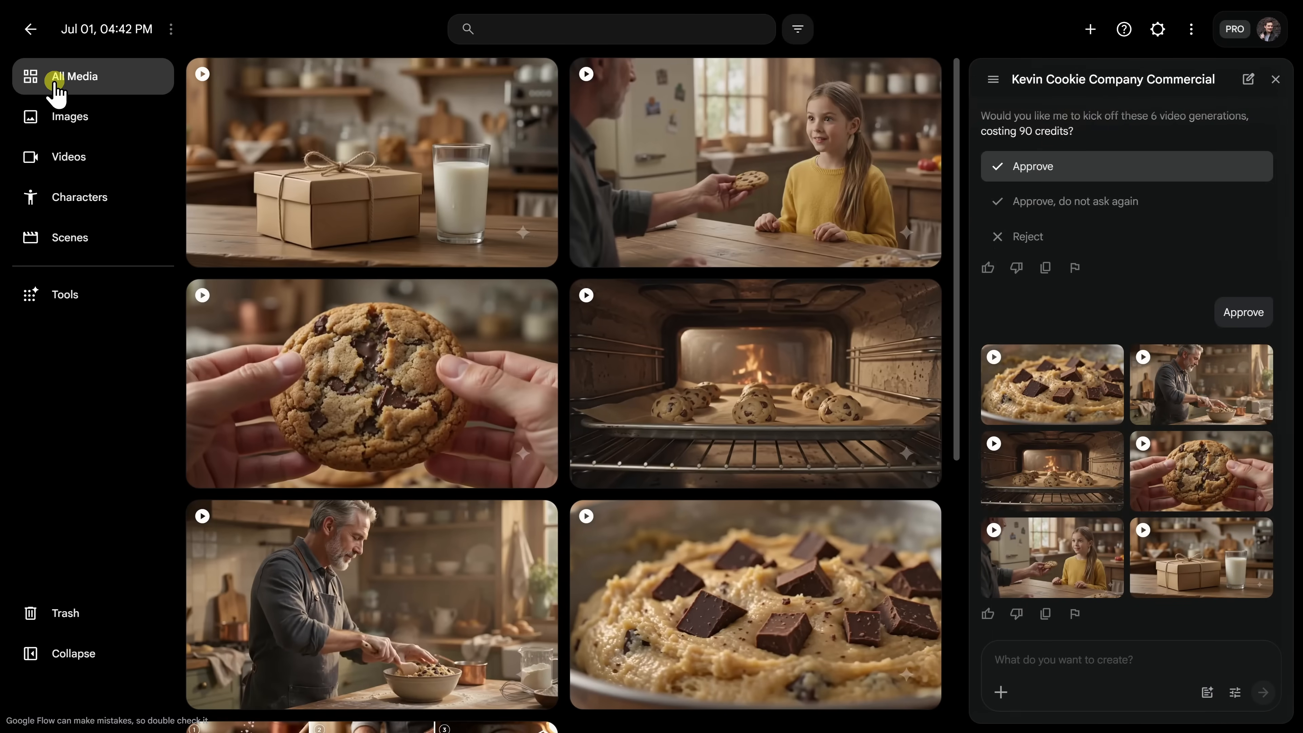
left_click(76, 242)
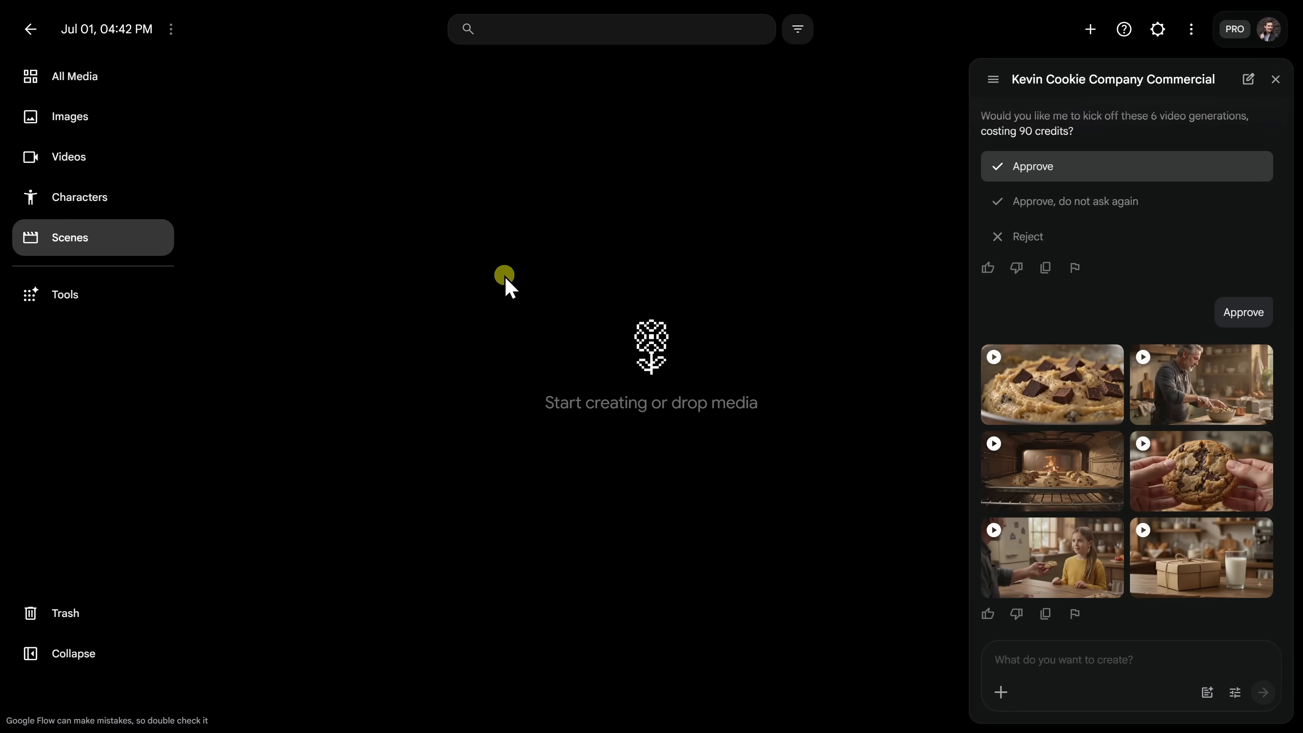
Create a new scene starting with the Spoon stirs chocolate dough clip, trimmed at both ends.
right_click(505, 277)
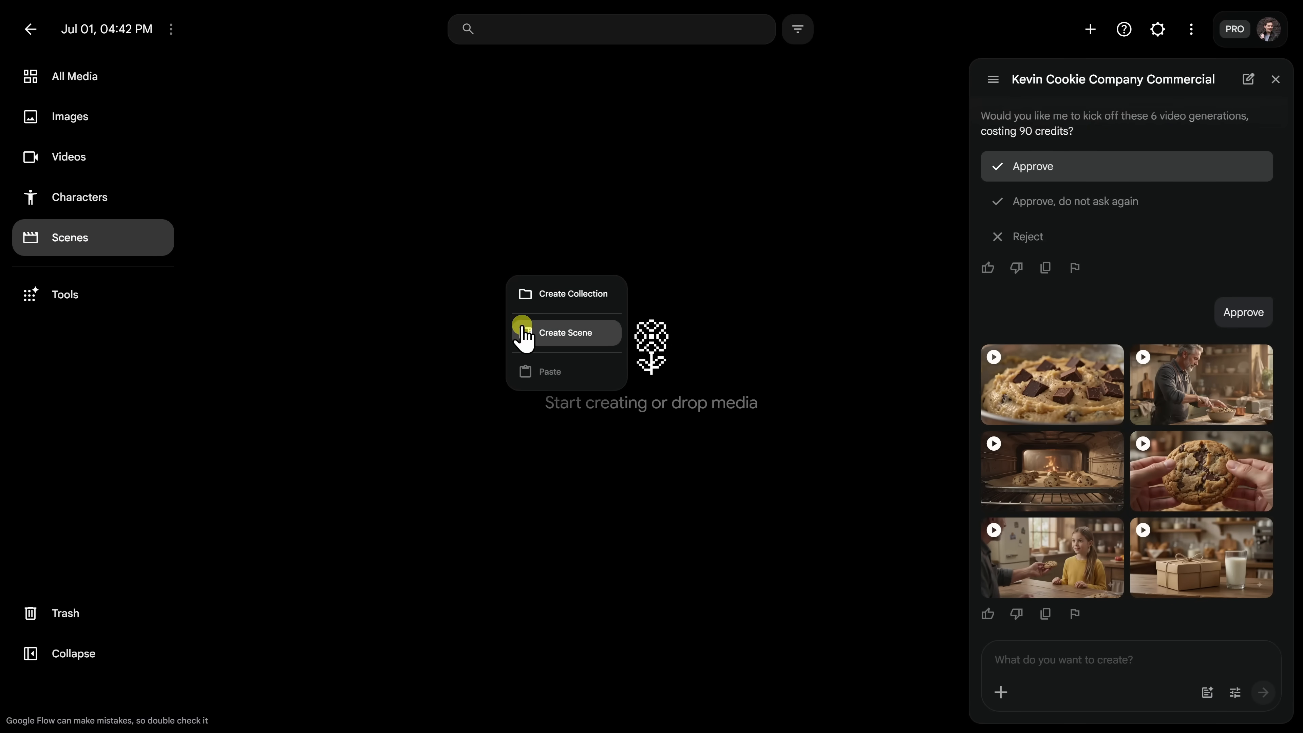
left_click(574, 336)
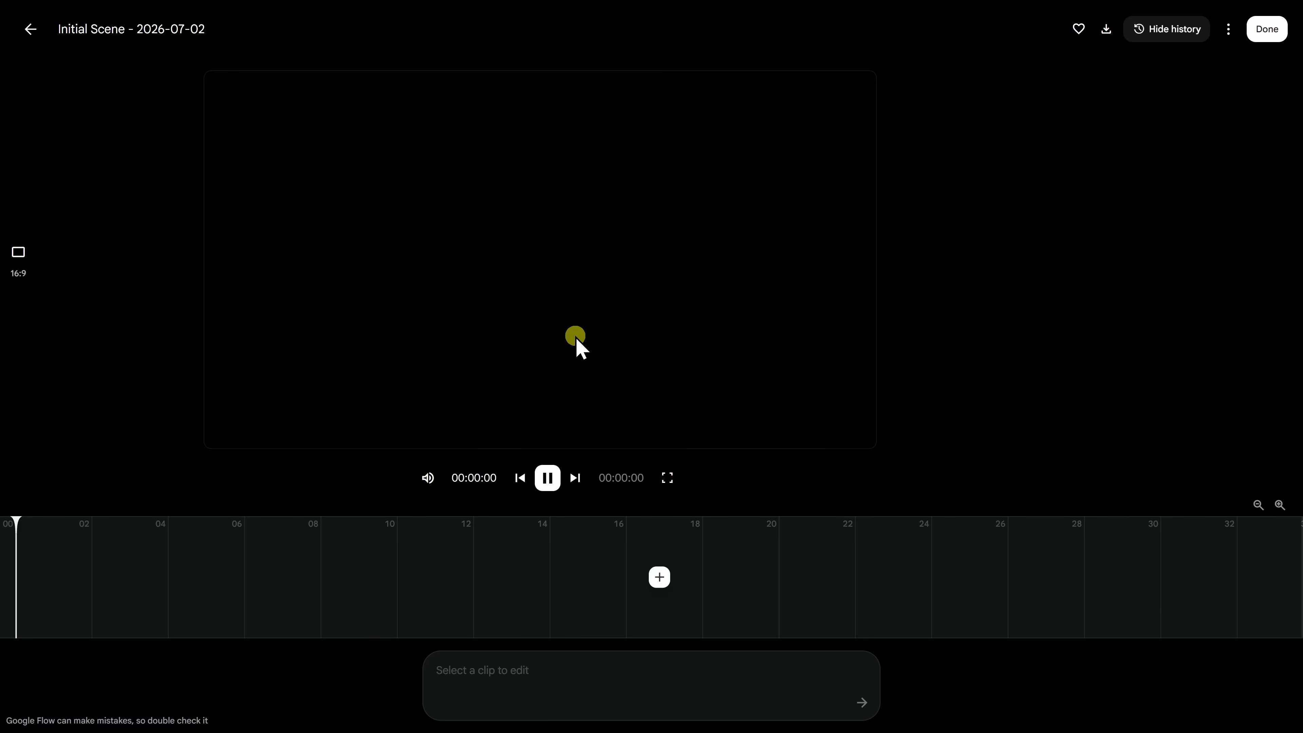
left_click(660, 579)
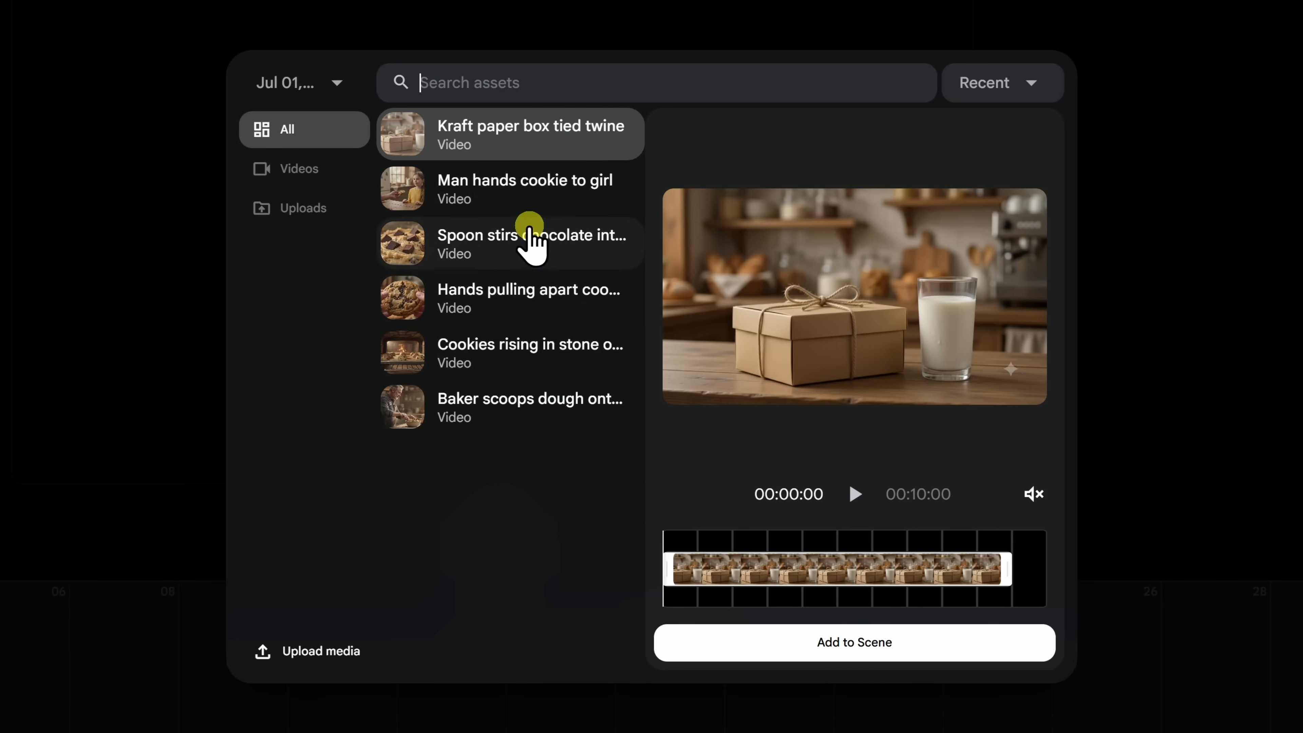
left_click(513, 255)
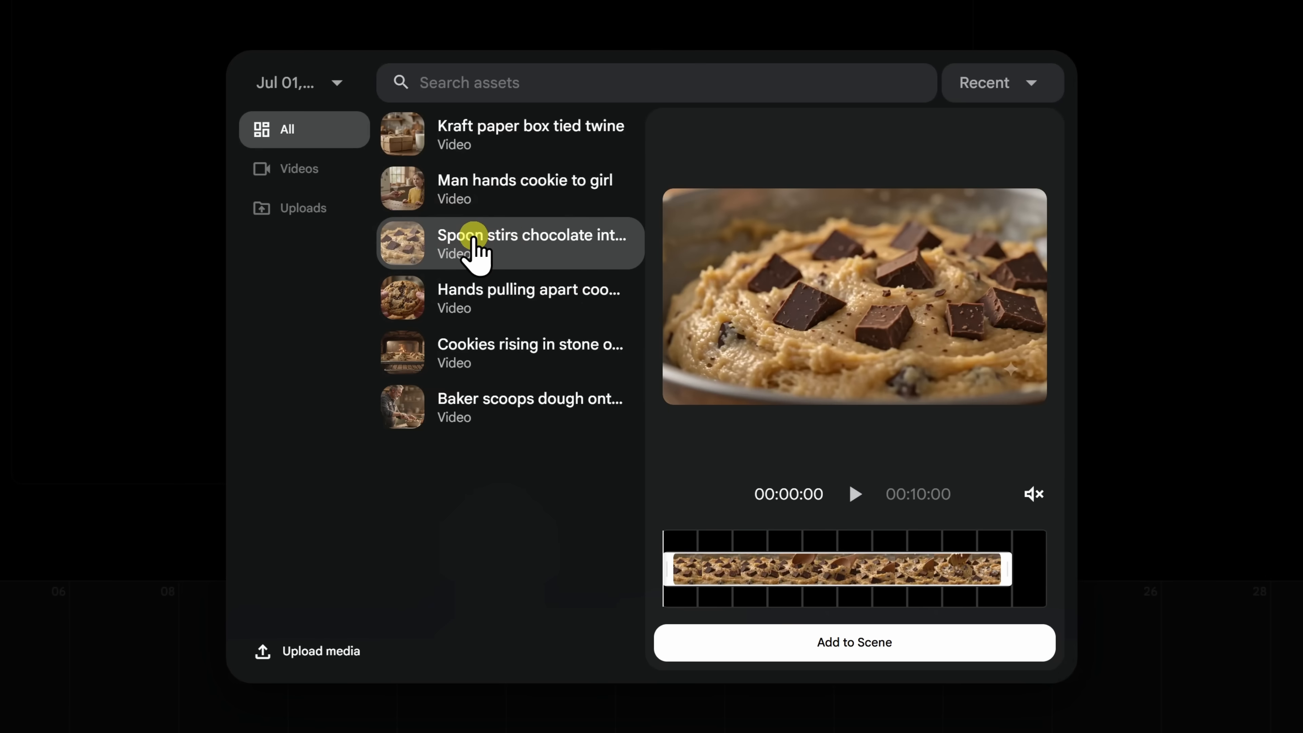
left_click(855, 496)
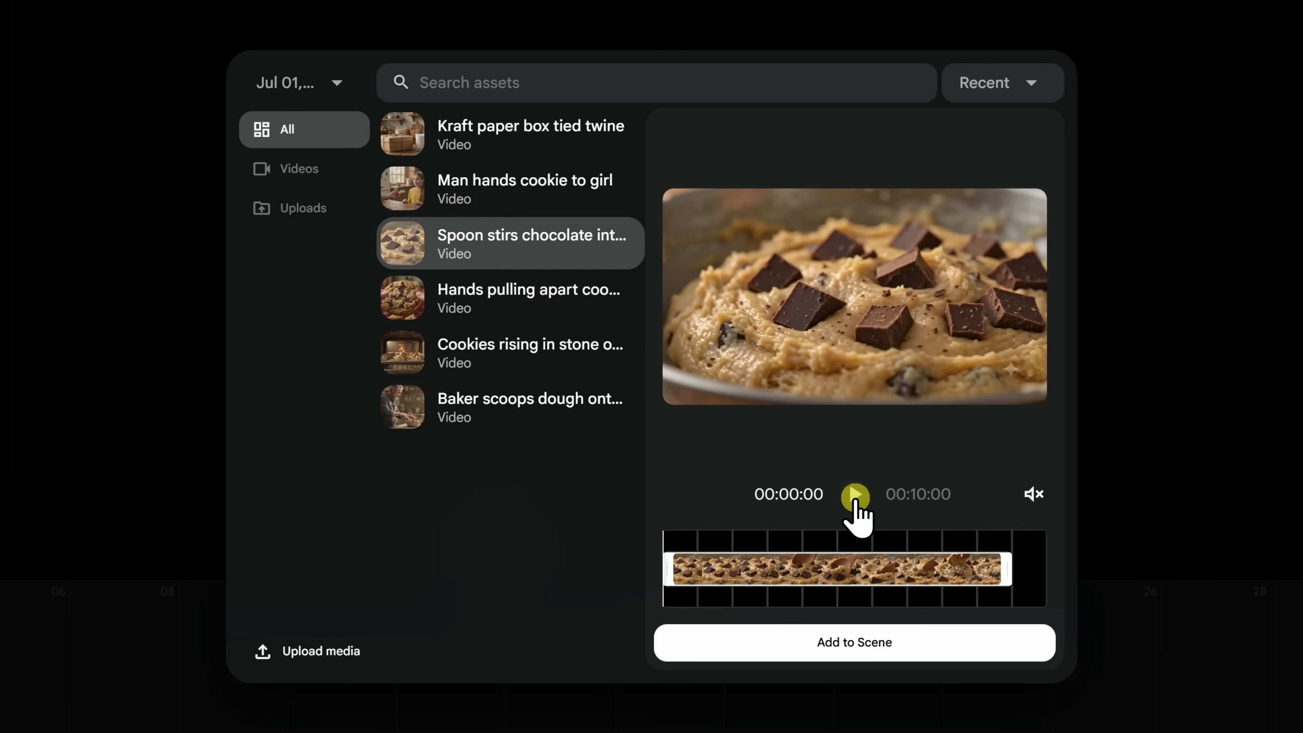
left_click_drag(674, 577, 712, 577)
left_click_drag(970, 580, 866, 578)
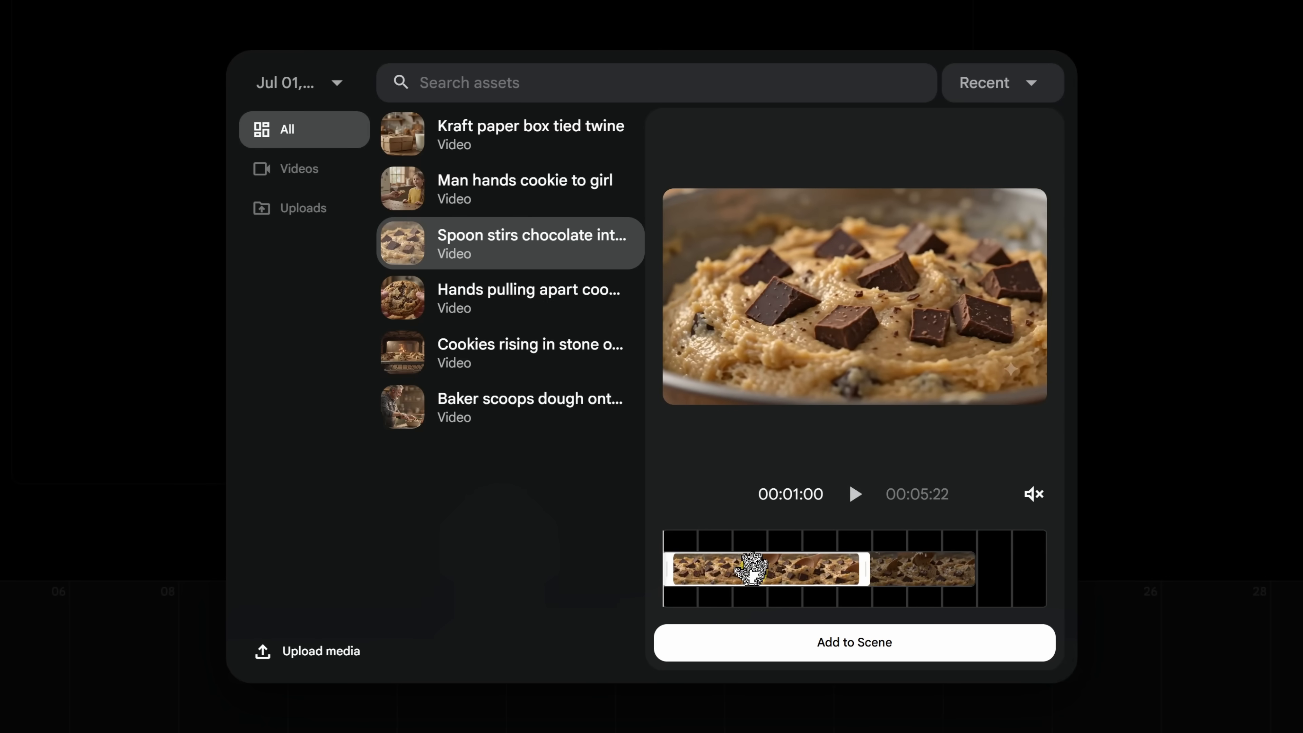
left_click(867, 644)
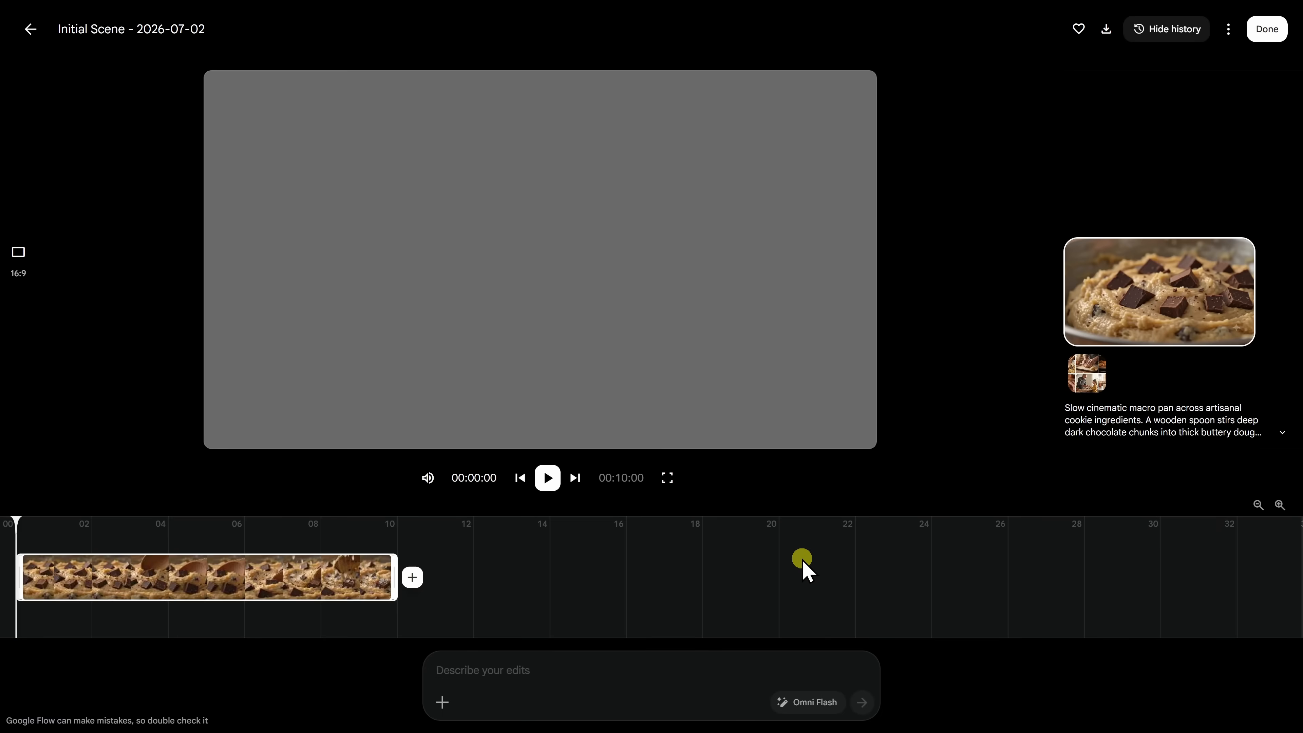
Append the baker scooping dough clip and the cookies rising in oven clip.
left_click(411, 577)
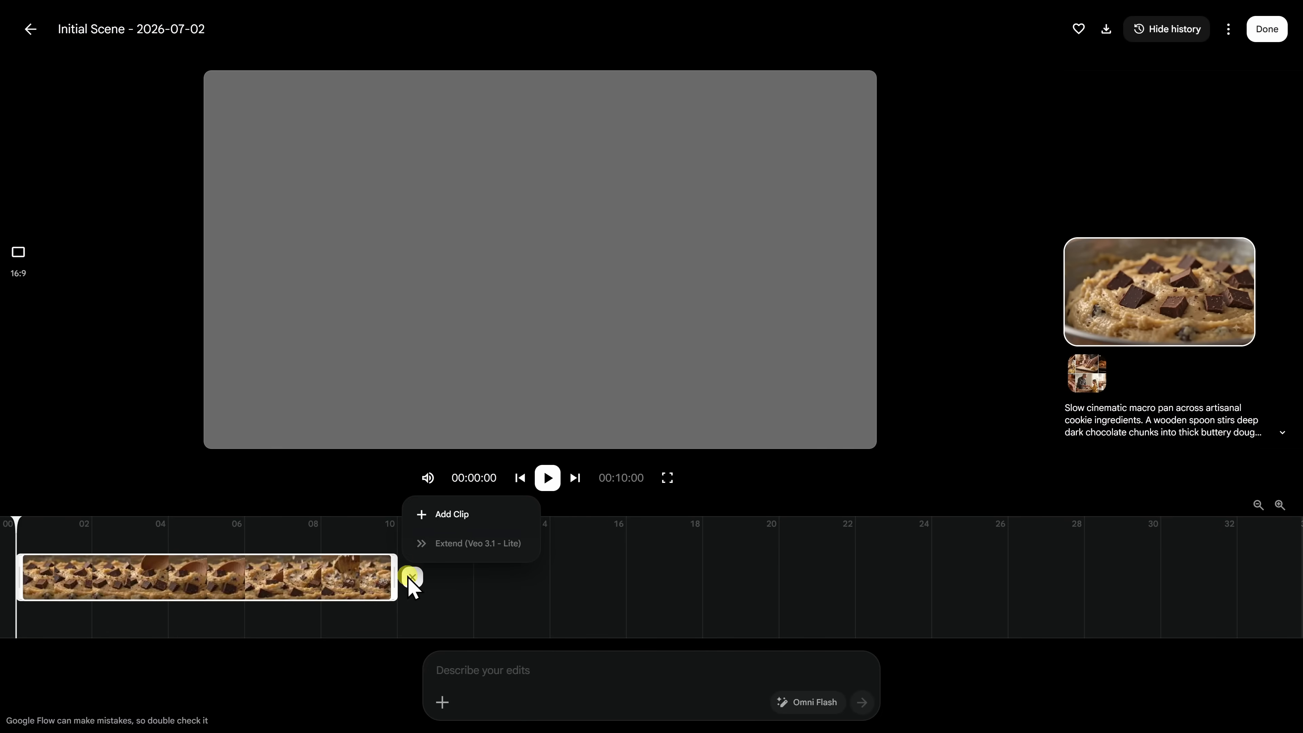
left_click(461, 528)
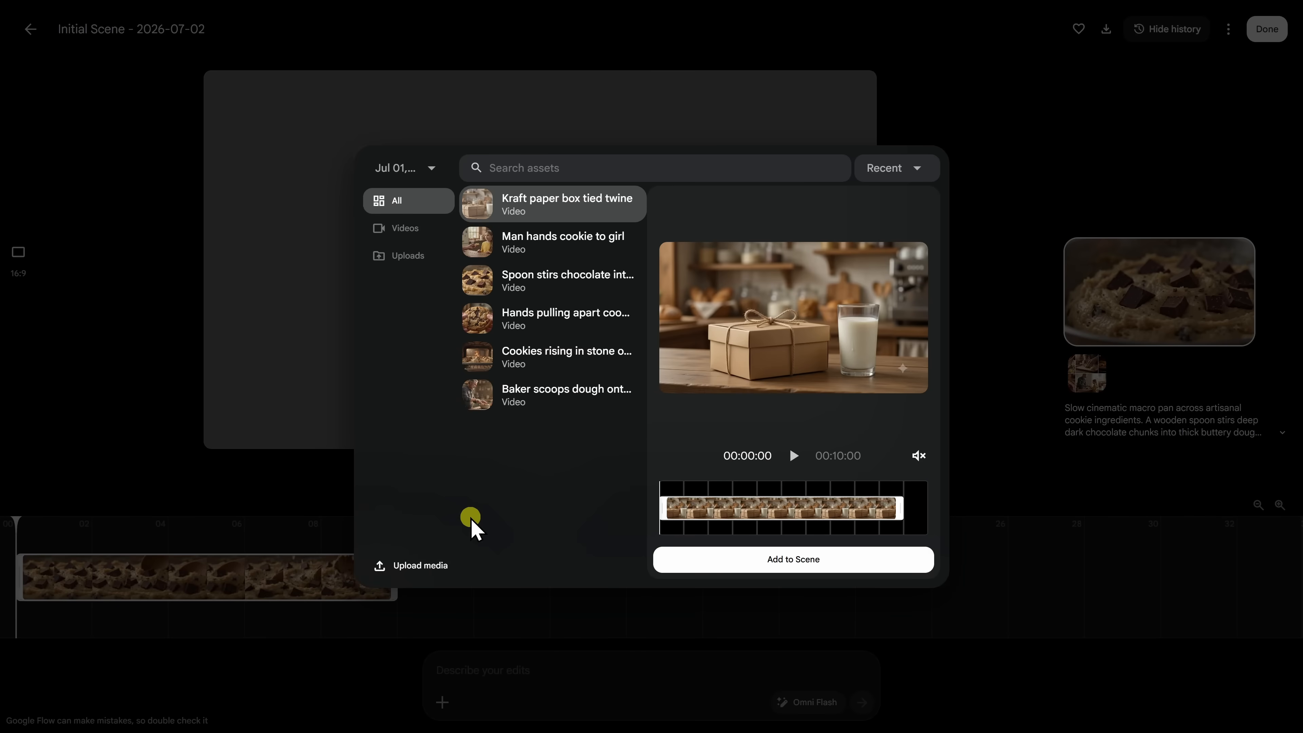
left_click(519, 402)
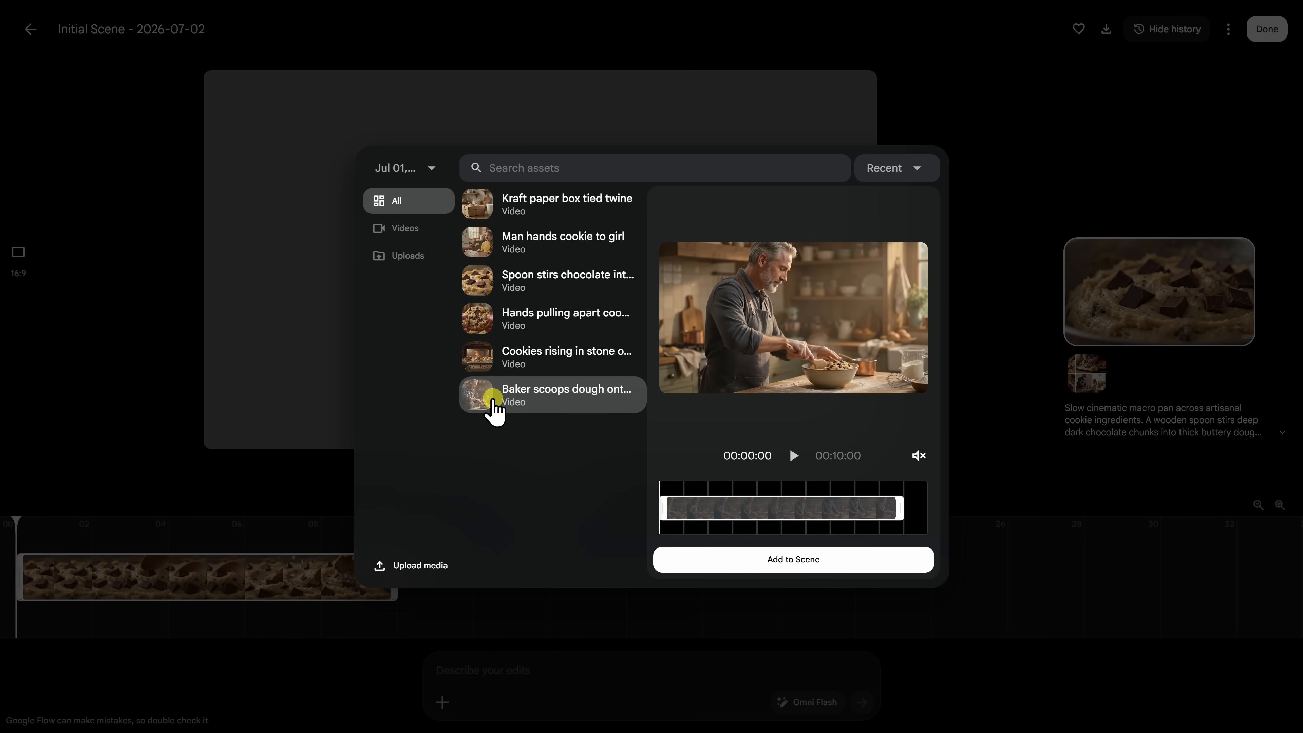
left_click(786, 556)
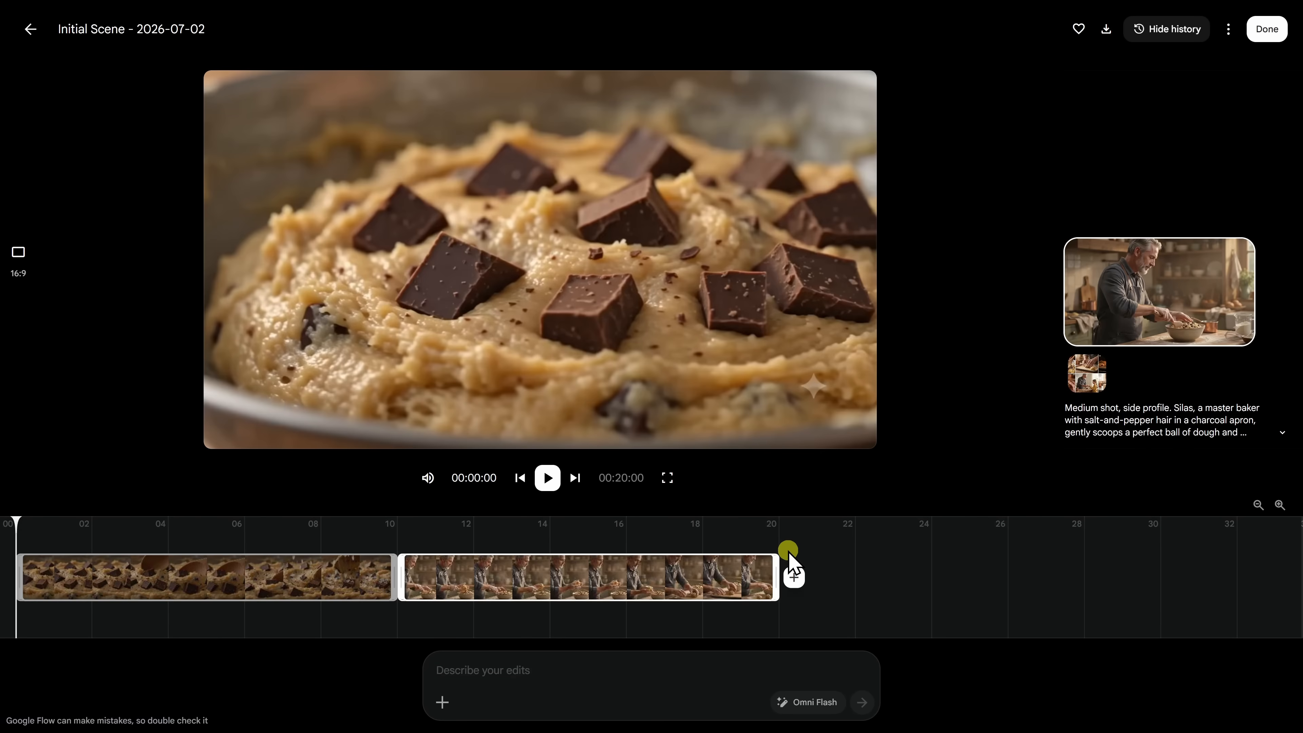
left_click(795, 578)
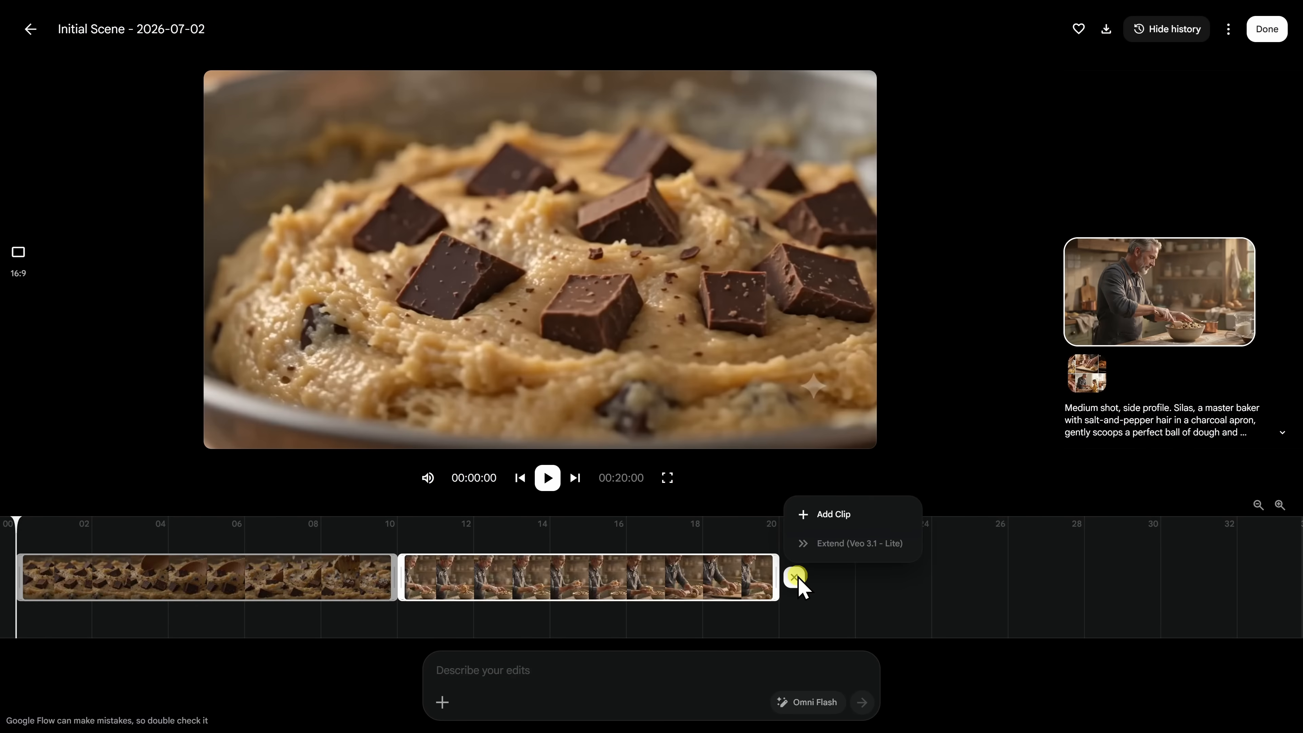
left_click(834, 520)
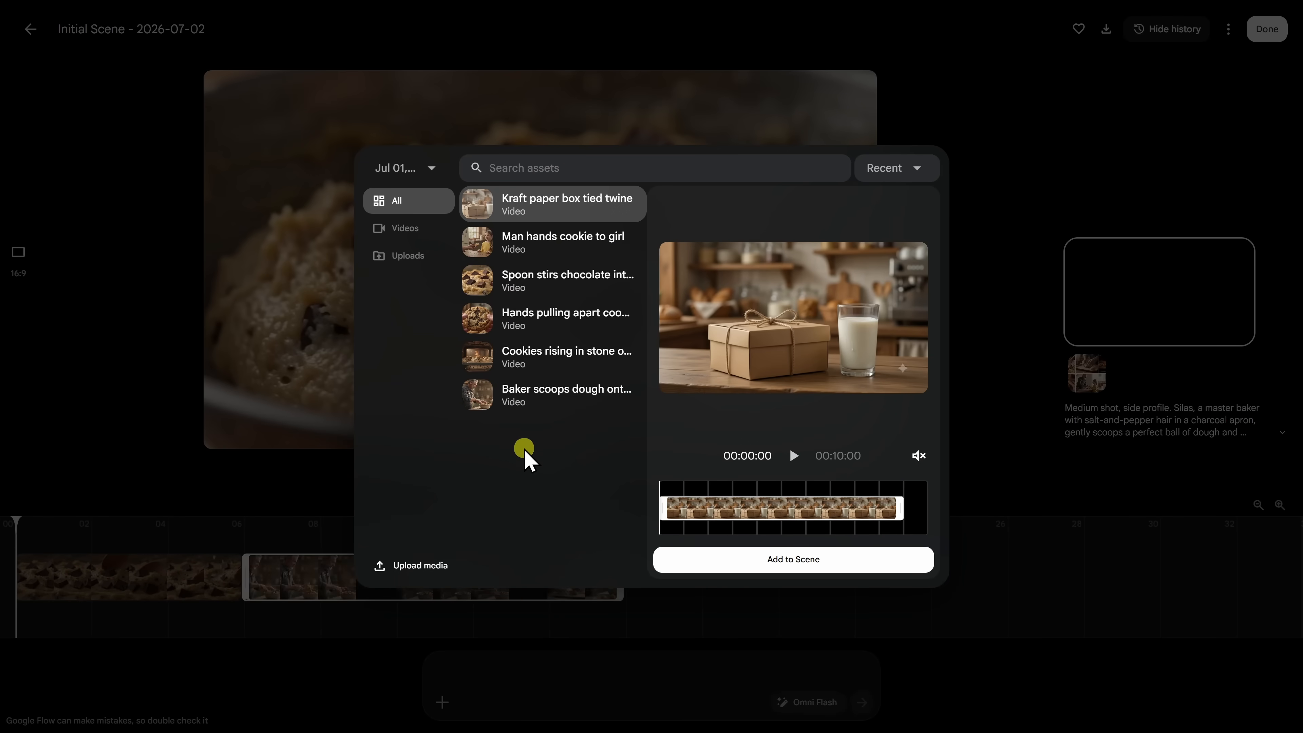
left_click(549, 354)
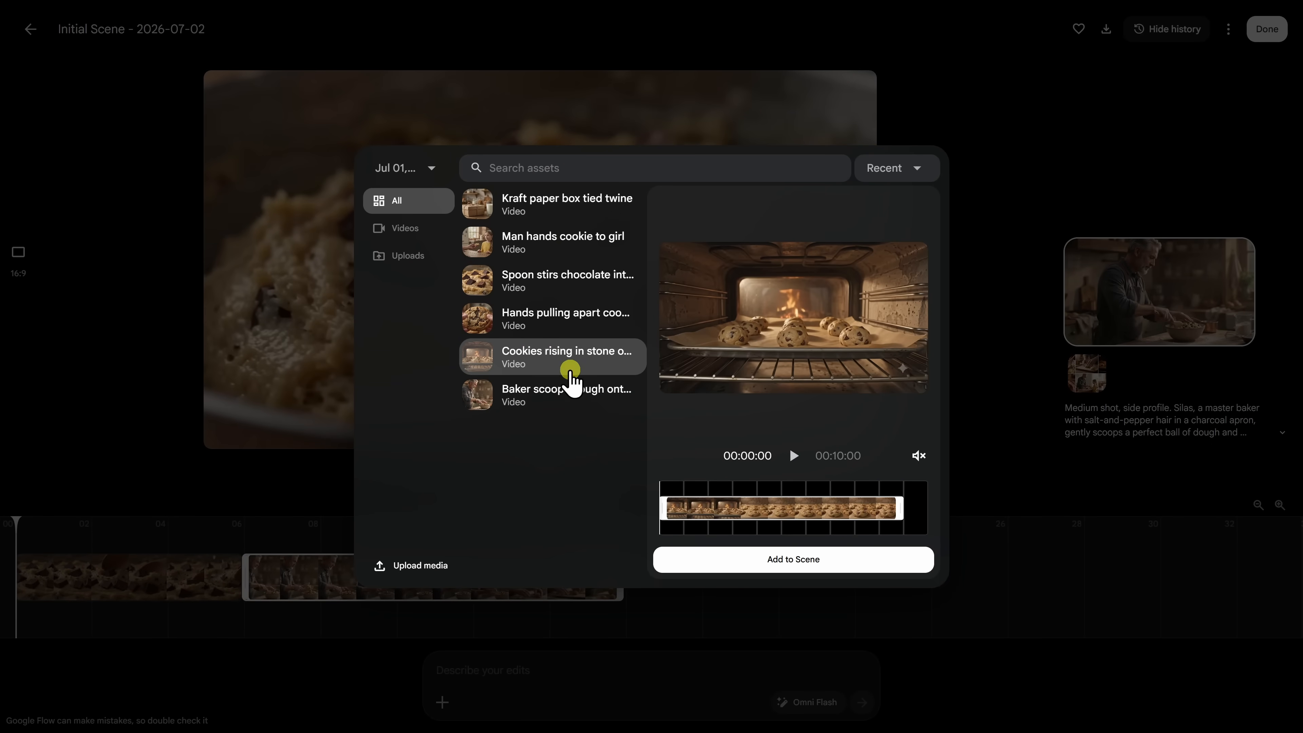
left_click(817, 560)
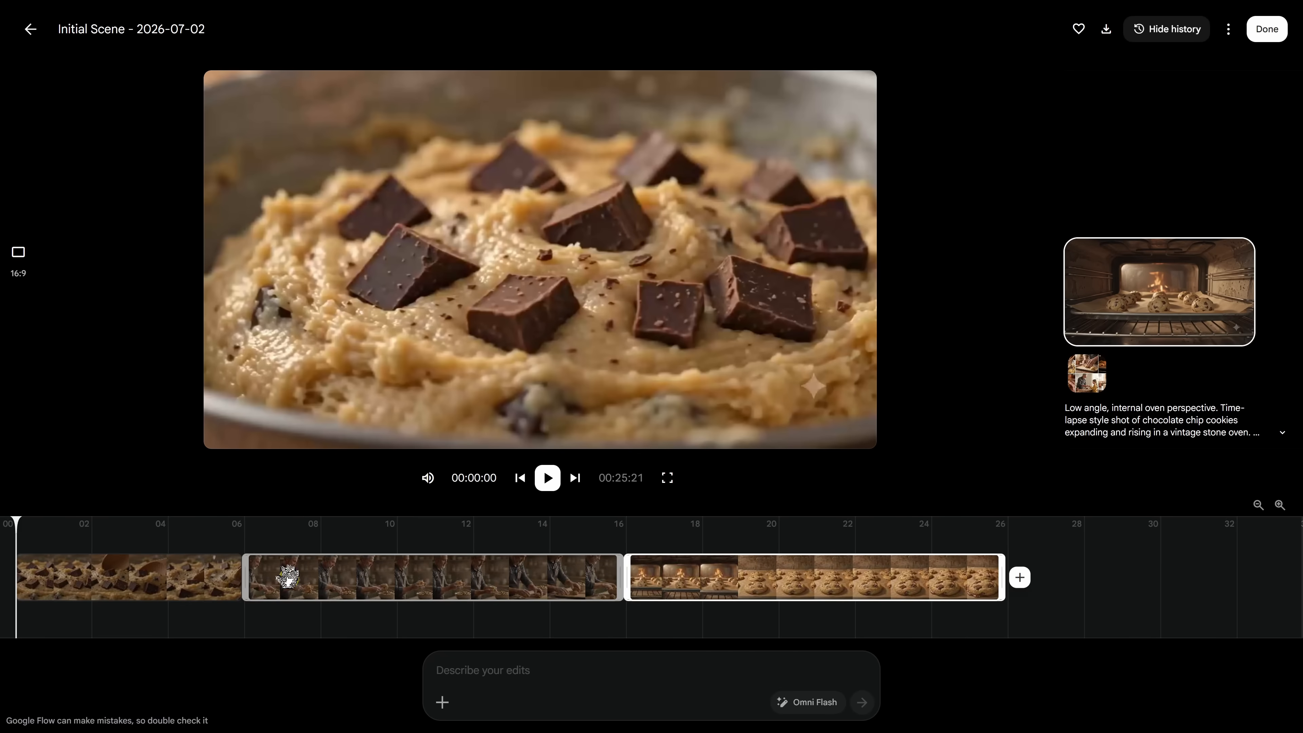
Move the baker clip after the oven clip and trim both ends so the scene runs 22:04.
left_click_drag(453, 580, 872, 576)
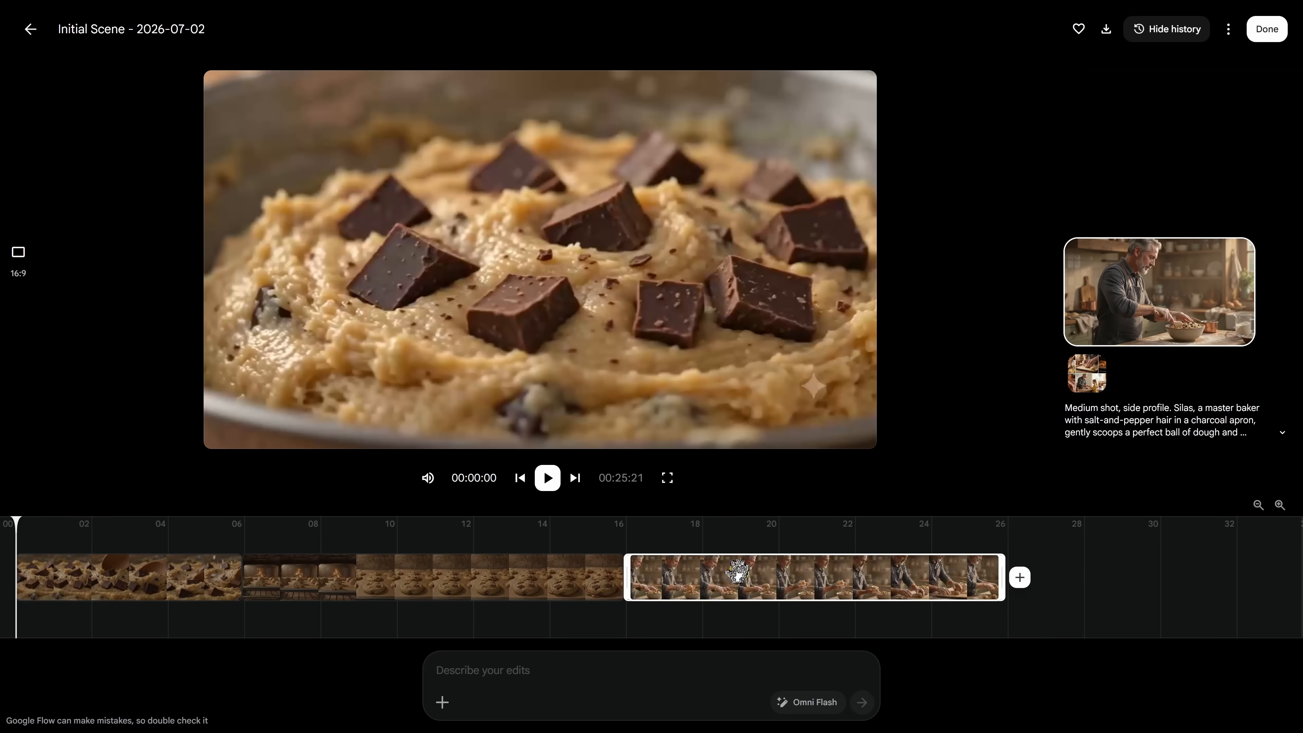
left_click_drag(629, 575, 703, 574)
left_click_drag(927, 575, 856, 576)
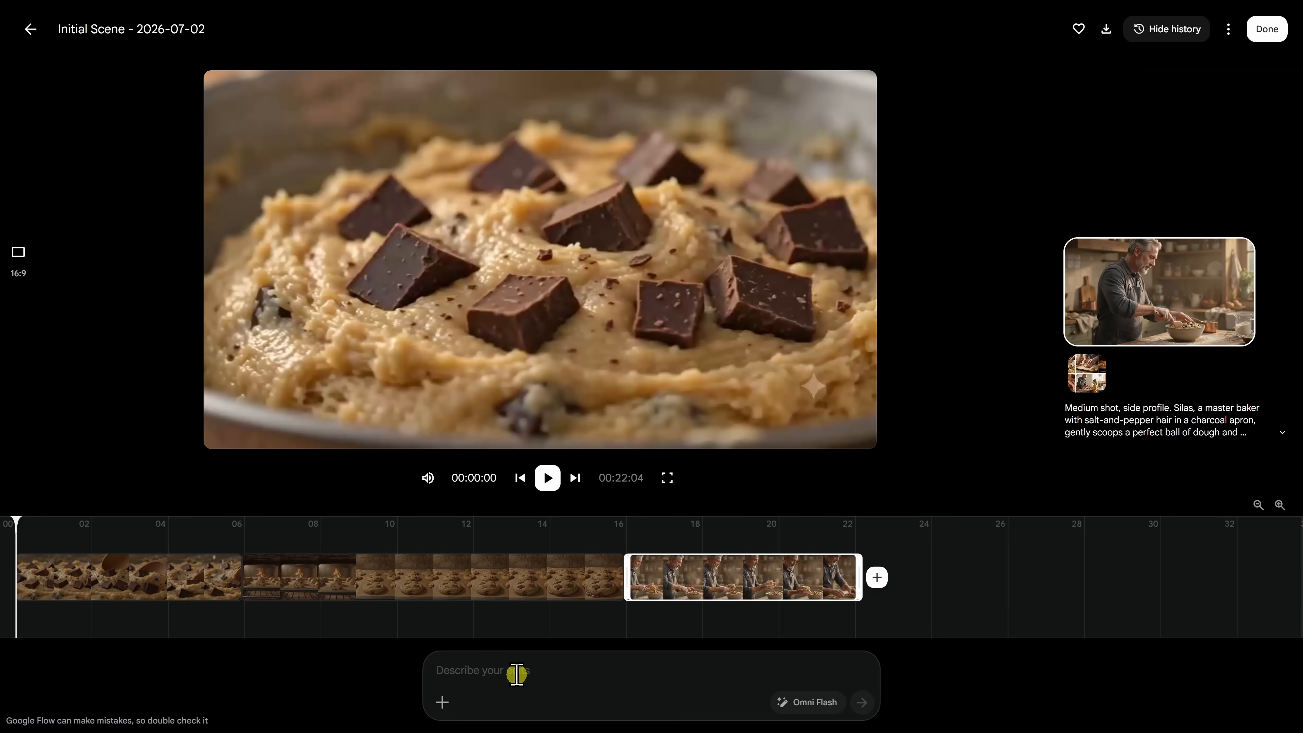
left_click(474, 579)
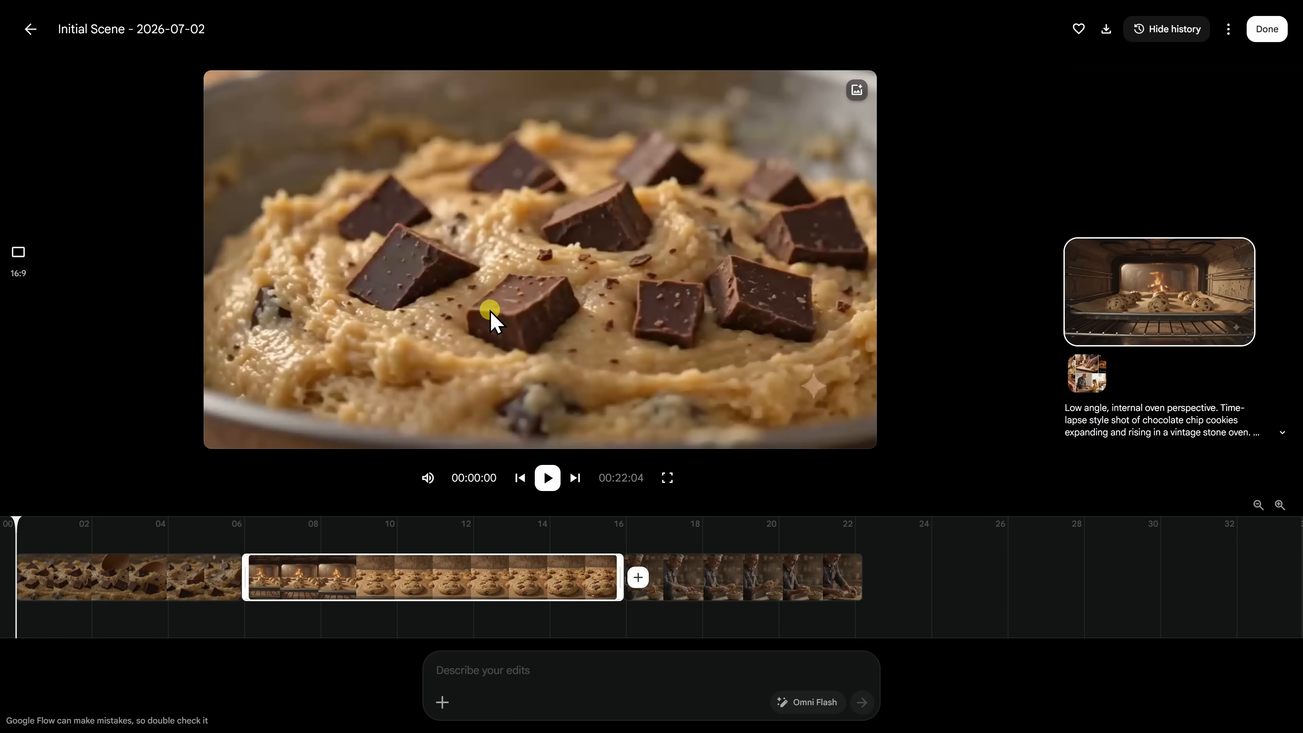
left_click(30, 28)
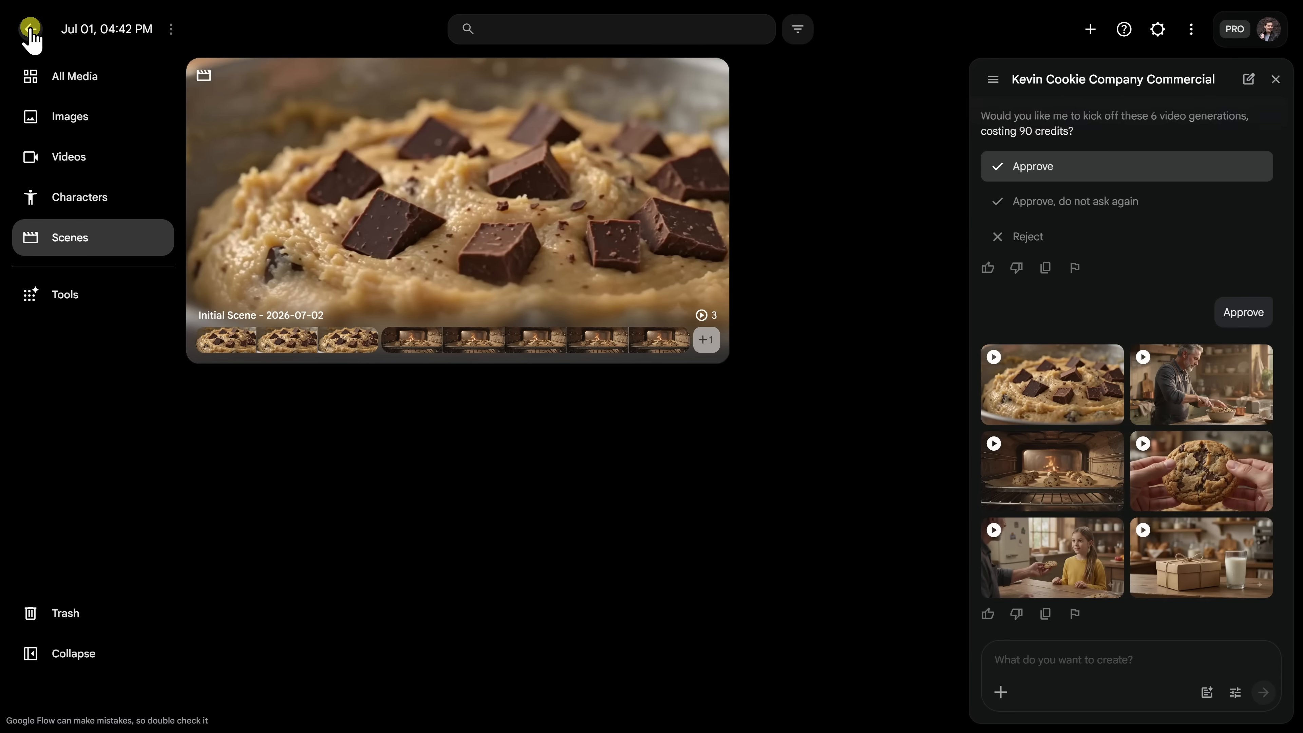
left_click(34, 91)
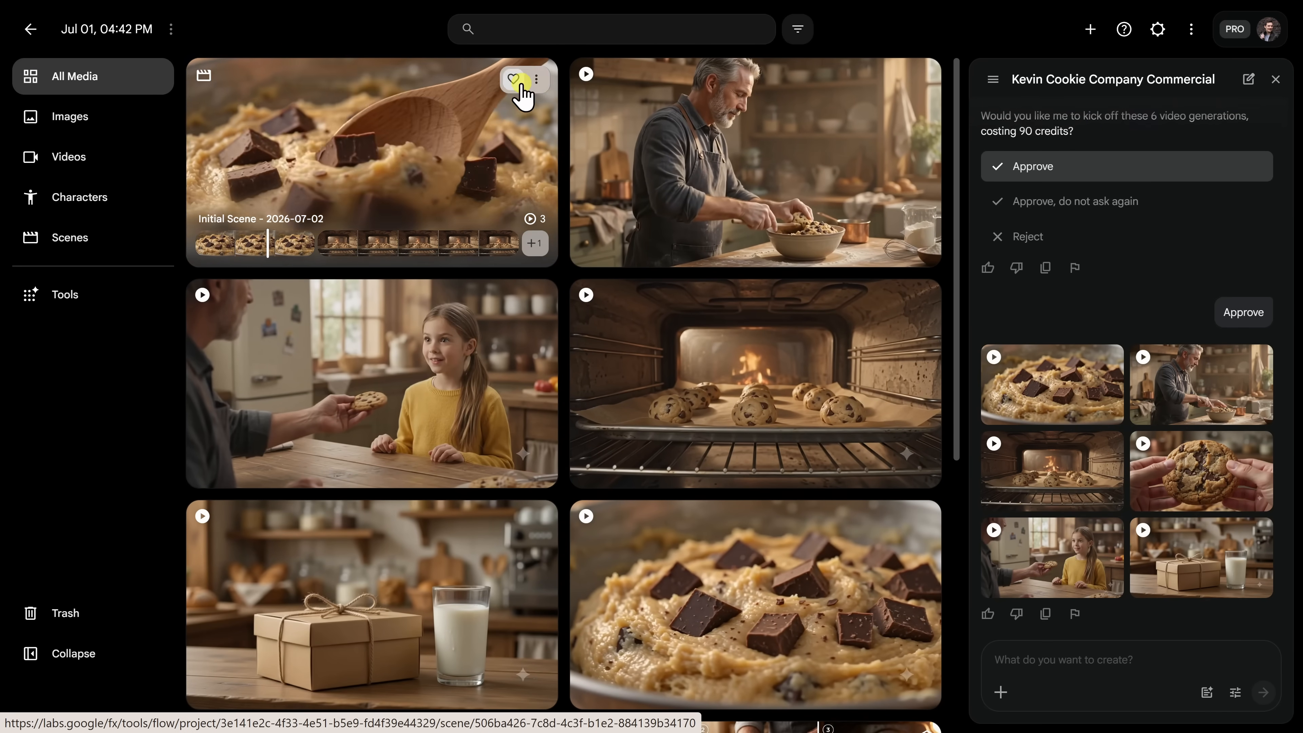
left_click(535, 80)
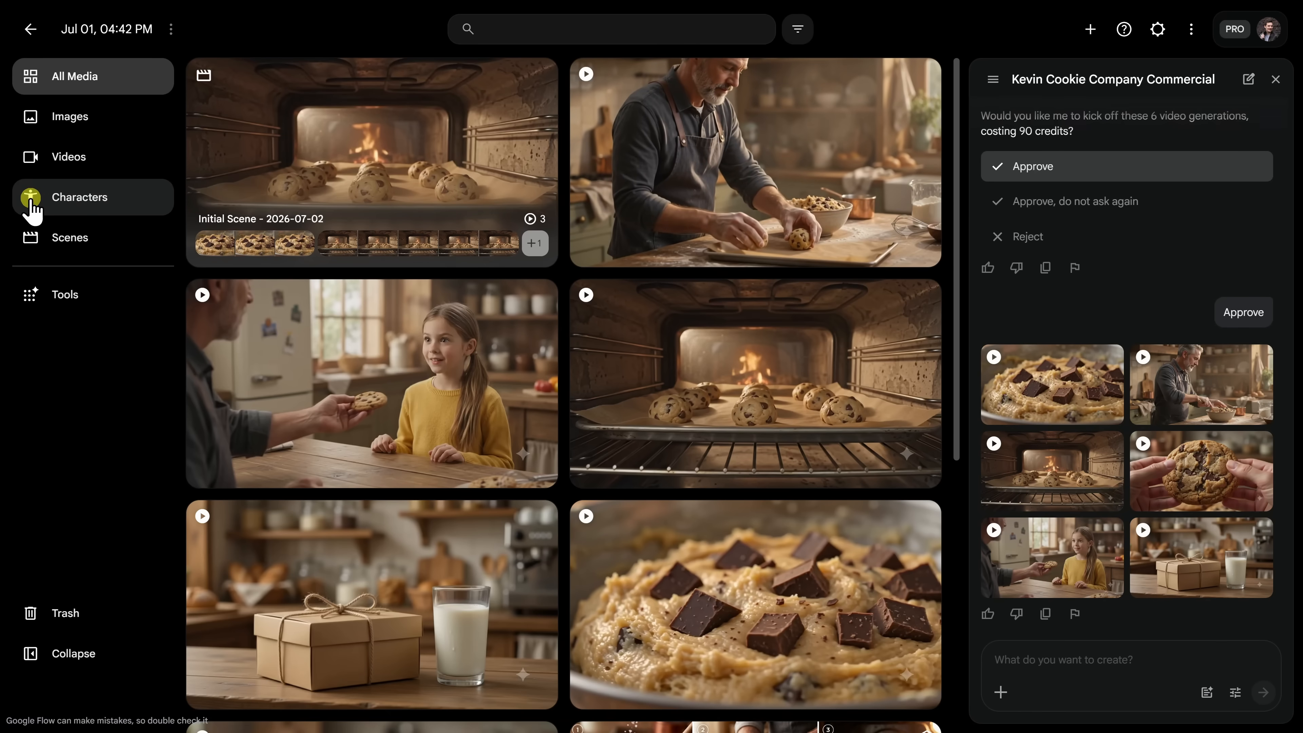
left_click(32, 205)
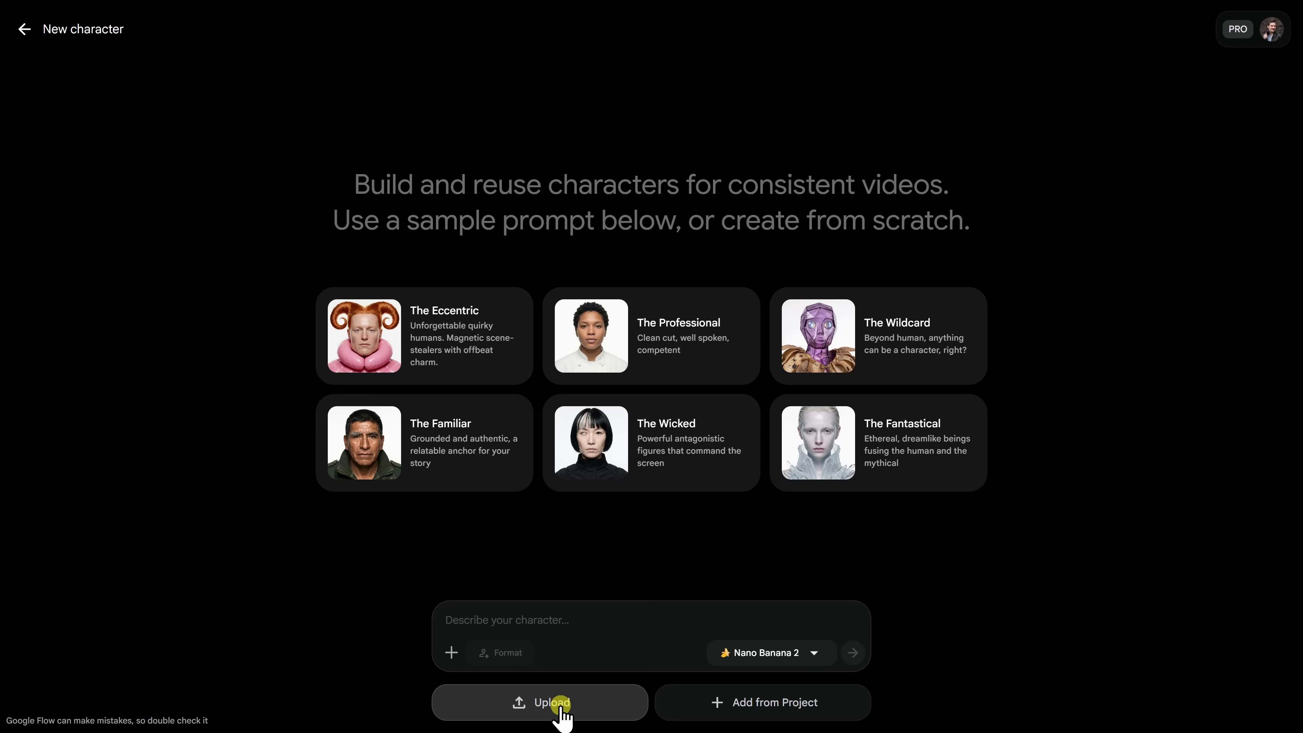
Paste the description of a friendly late-fifties baker in a flour-dusted denim apron into the character box.
left_click(452, 653)
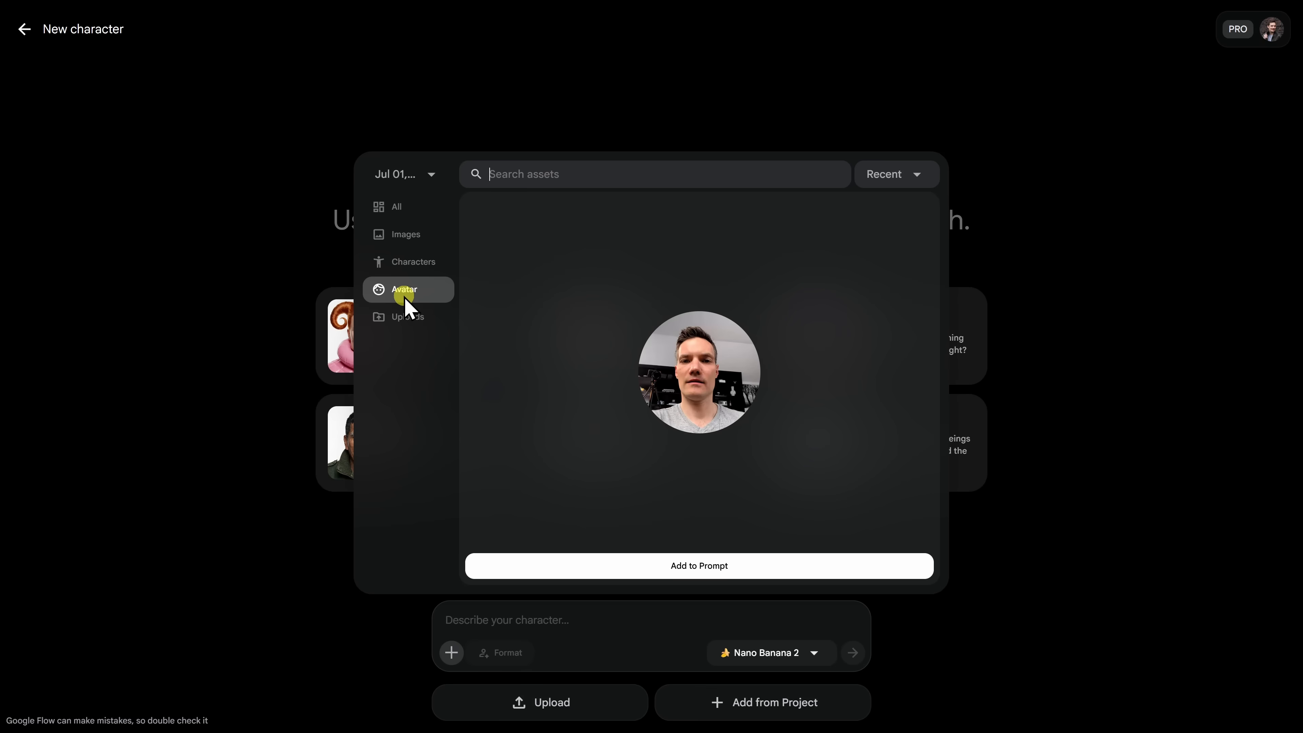
left_click(236, 303)
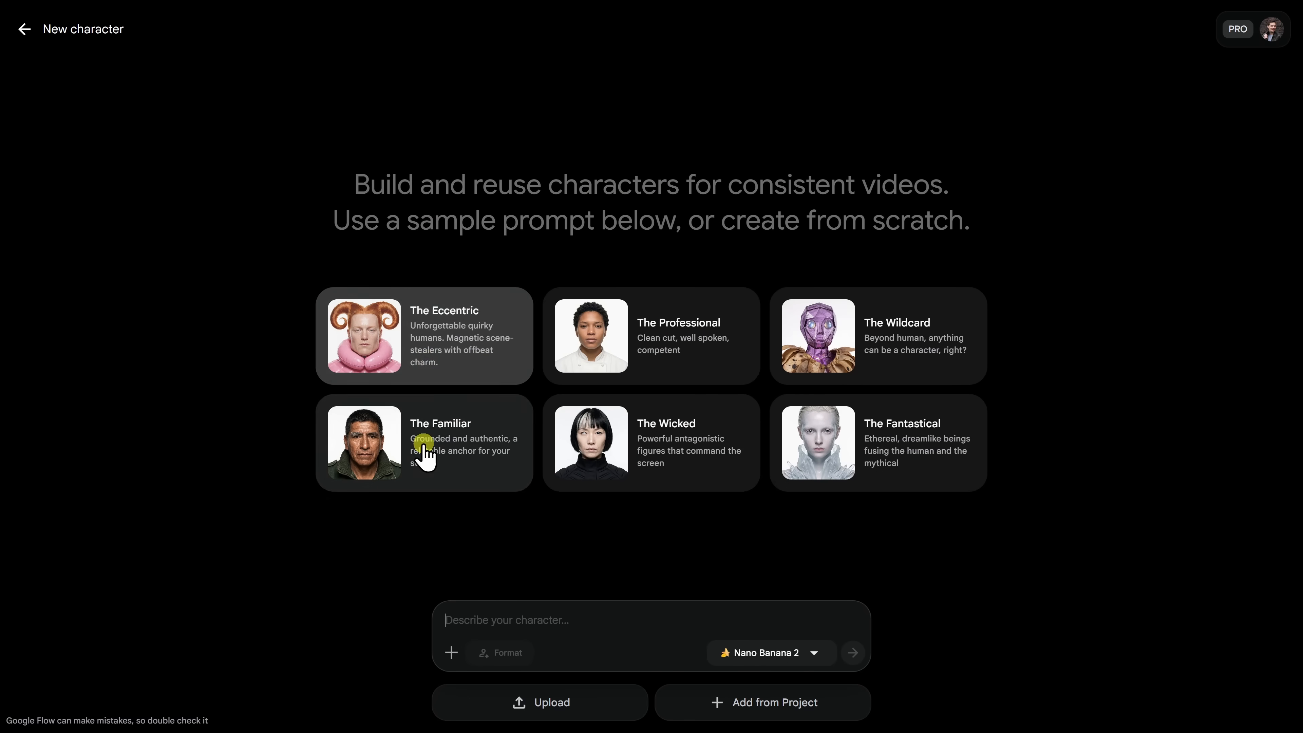
type("Silas is a friendly baker in his late fifties with silver-streaked hair and kind eyes. He wears a cream-colored shirt, a flour-dusted denim apron, and always has a warm smile.")
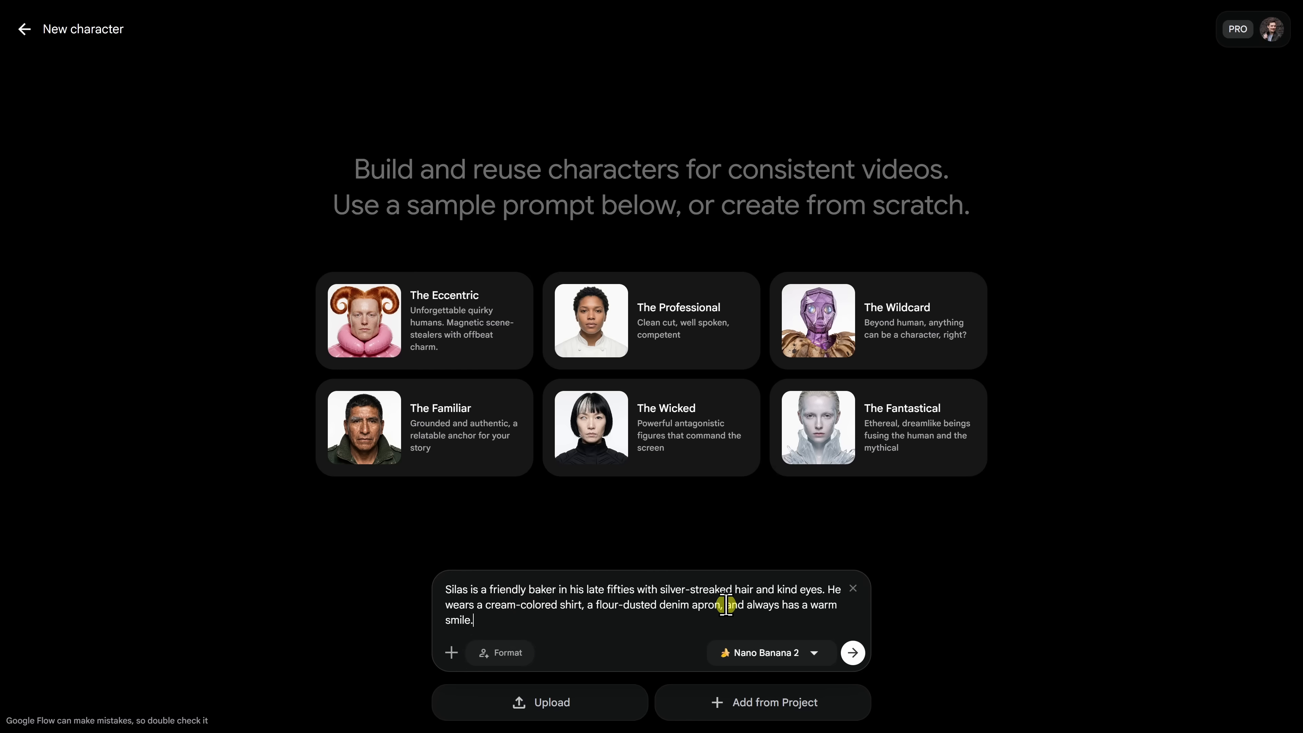
Generate the baker character portrait and rename the character to 'Silas'.
left_click(853, 653)
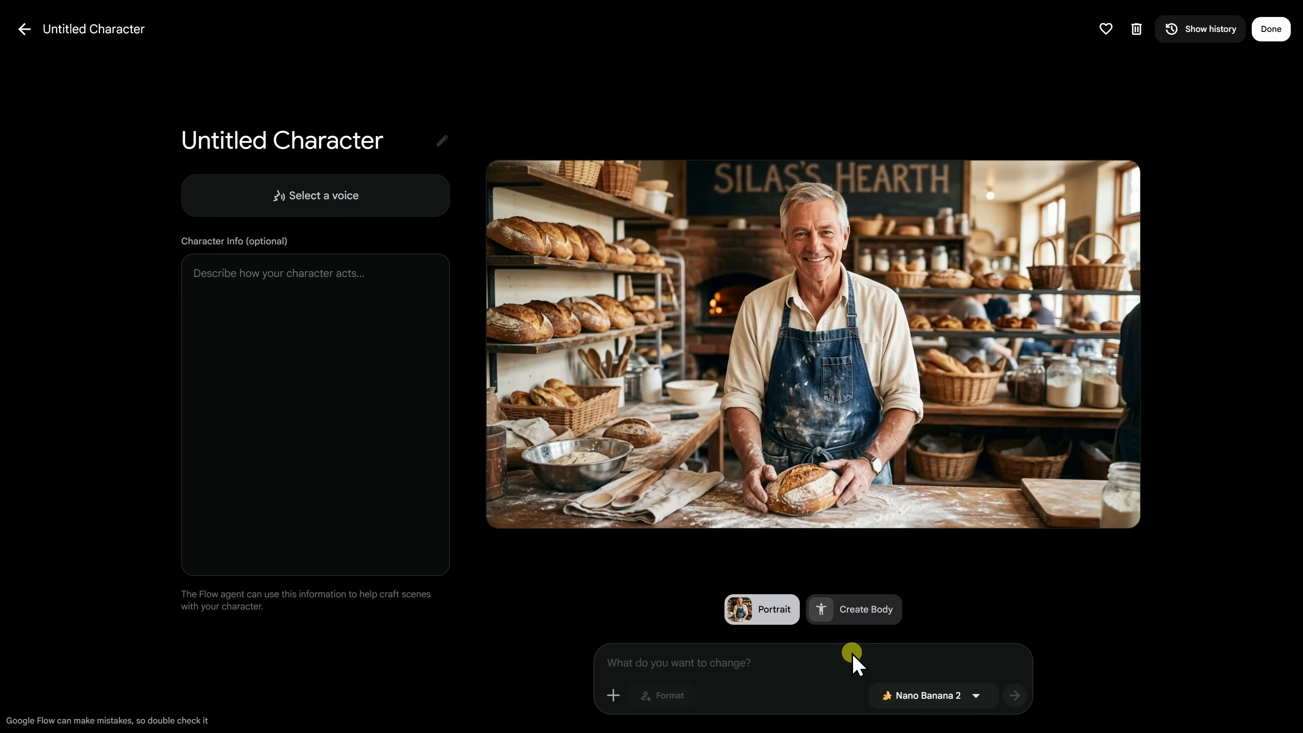
mouse_move(874, 405)
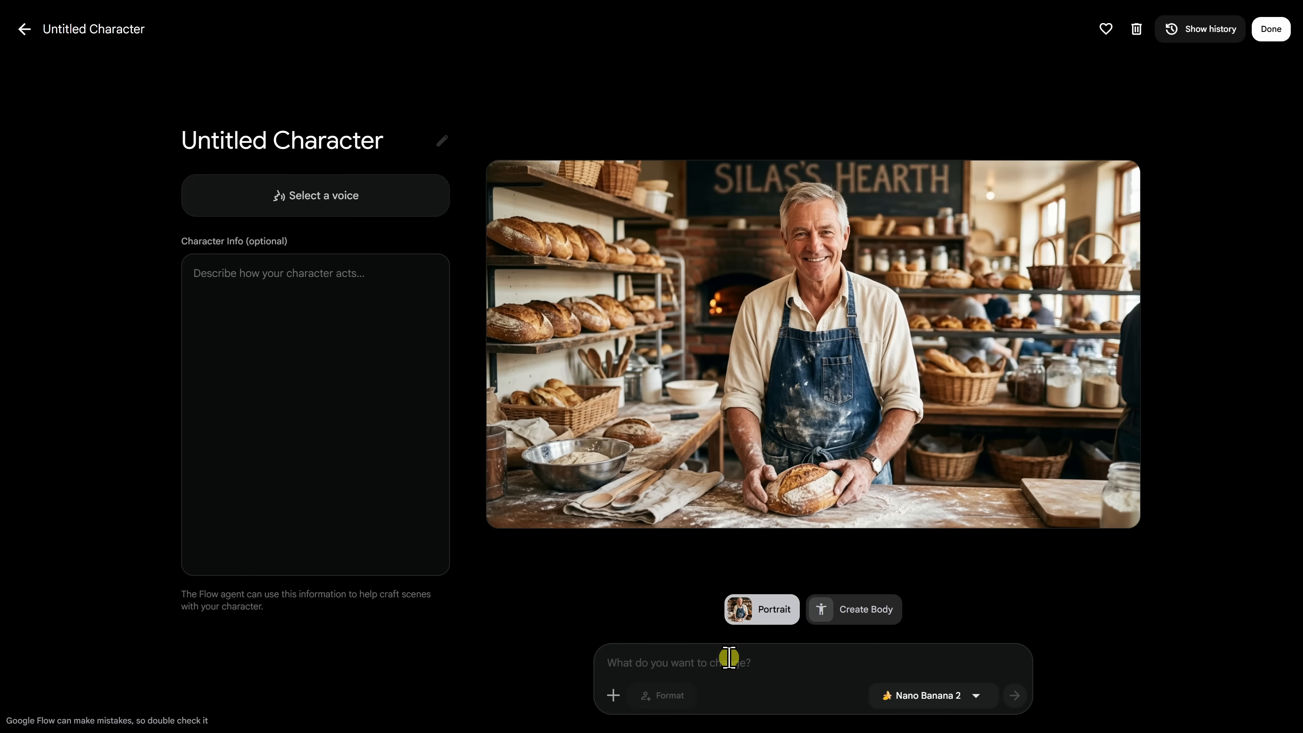
left_click_drag(386, 140, 184, 139)
type("Silas")
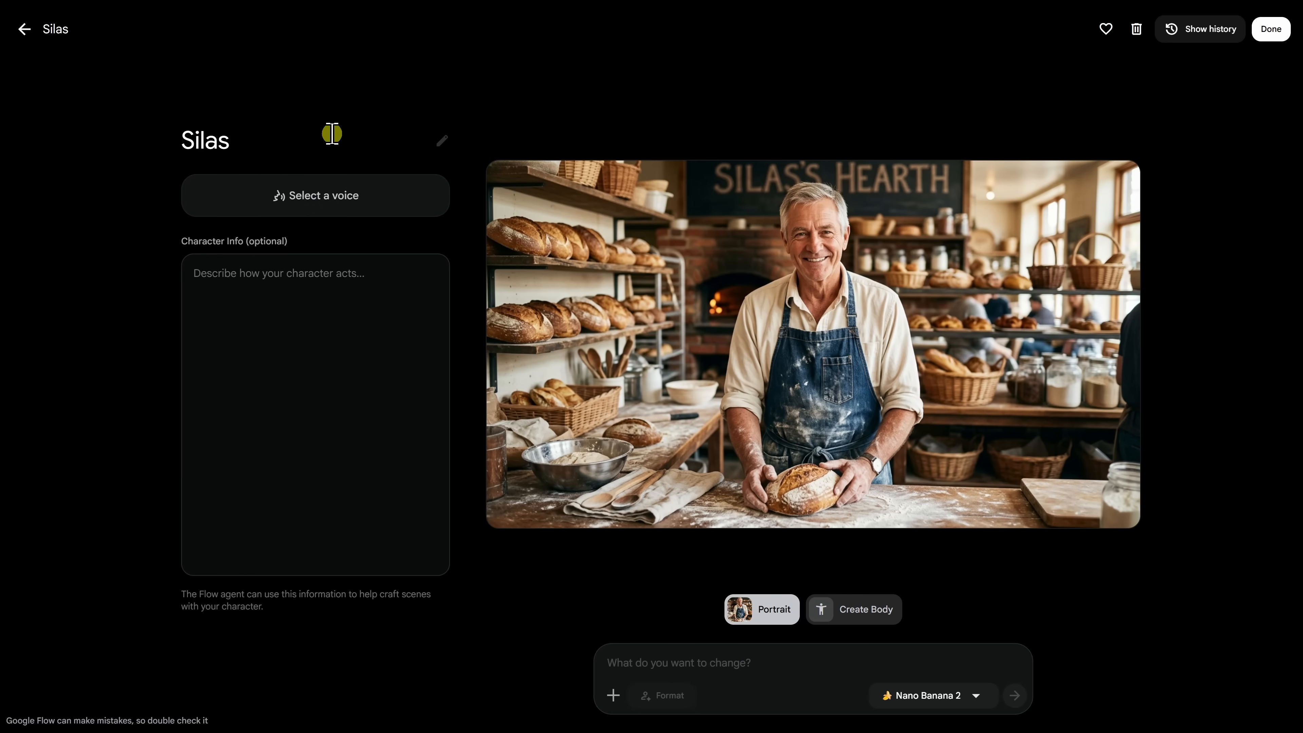
Give Silas the friendly male Achird voice and save the character.
left_click(344, 195)
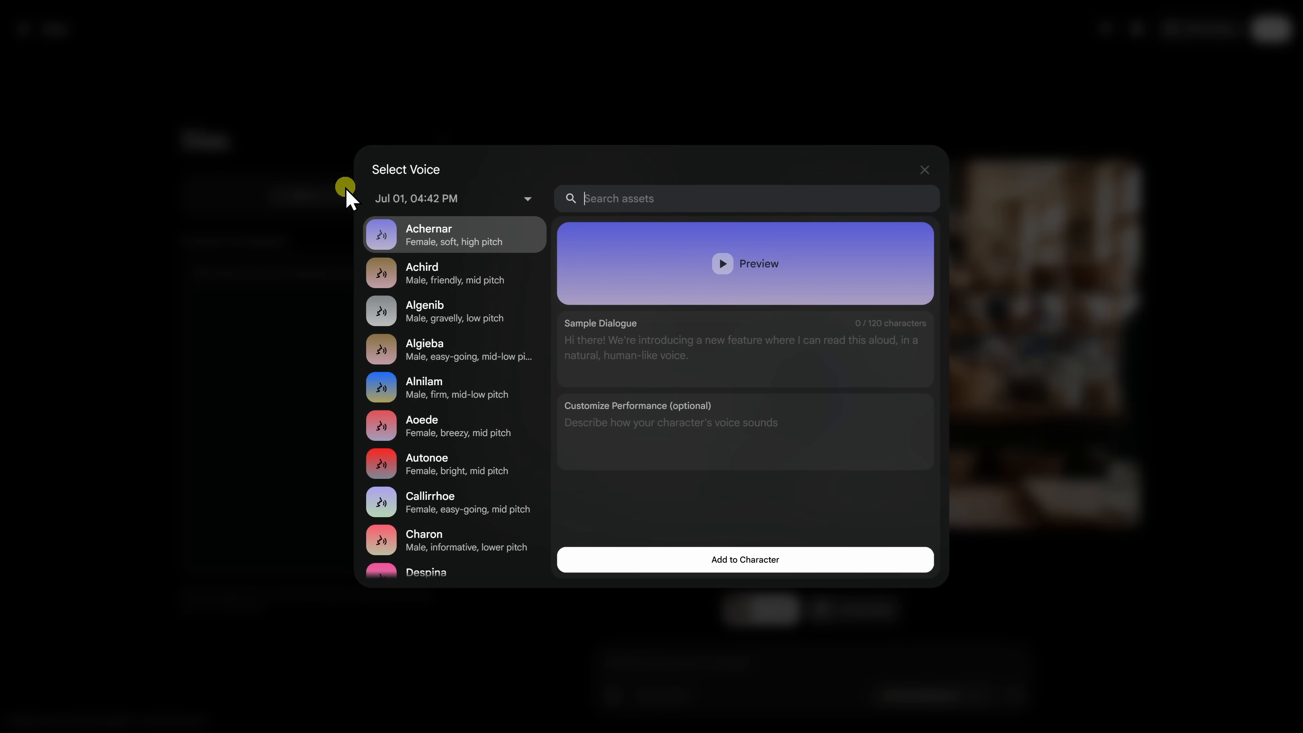
left_click(400, 278)
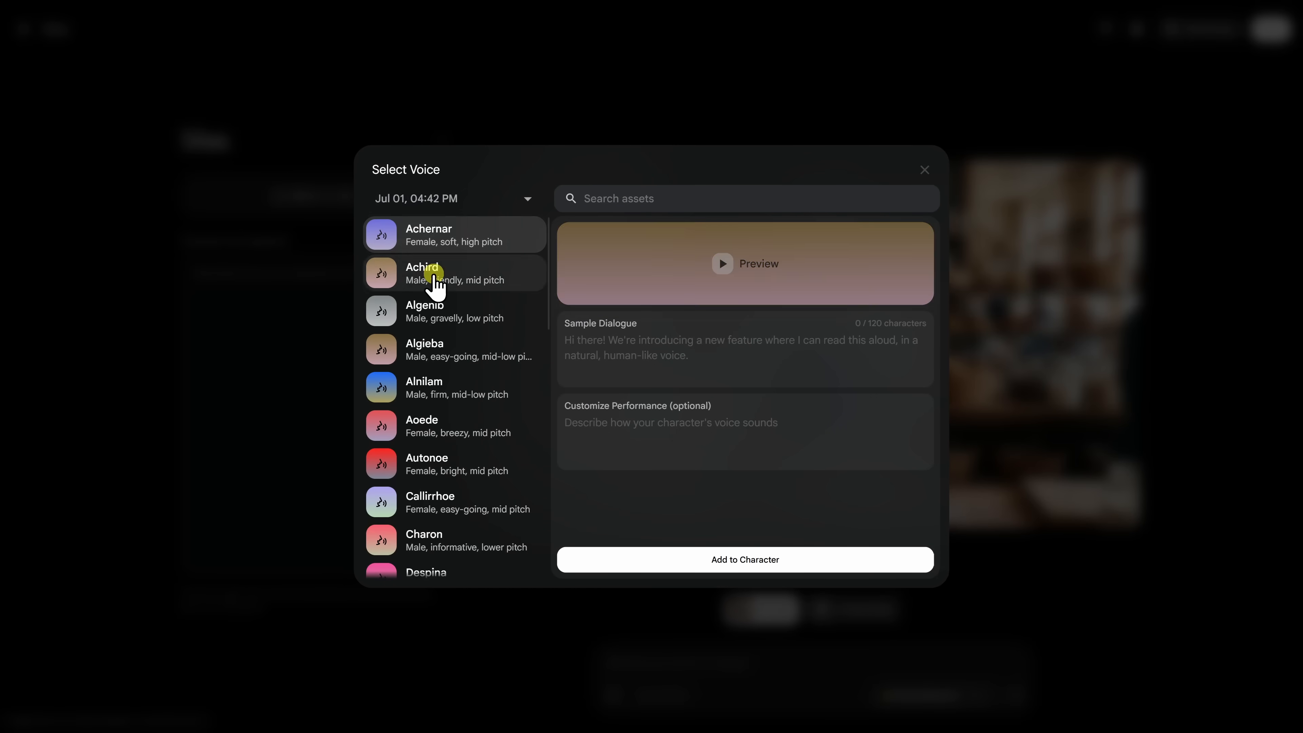
left_click(773, 563)
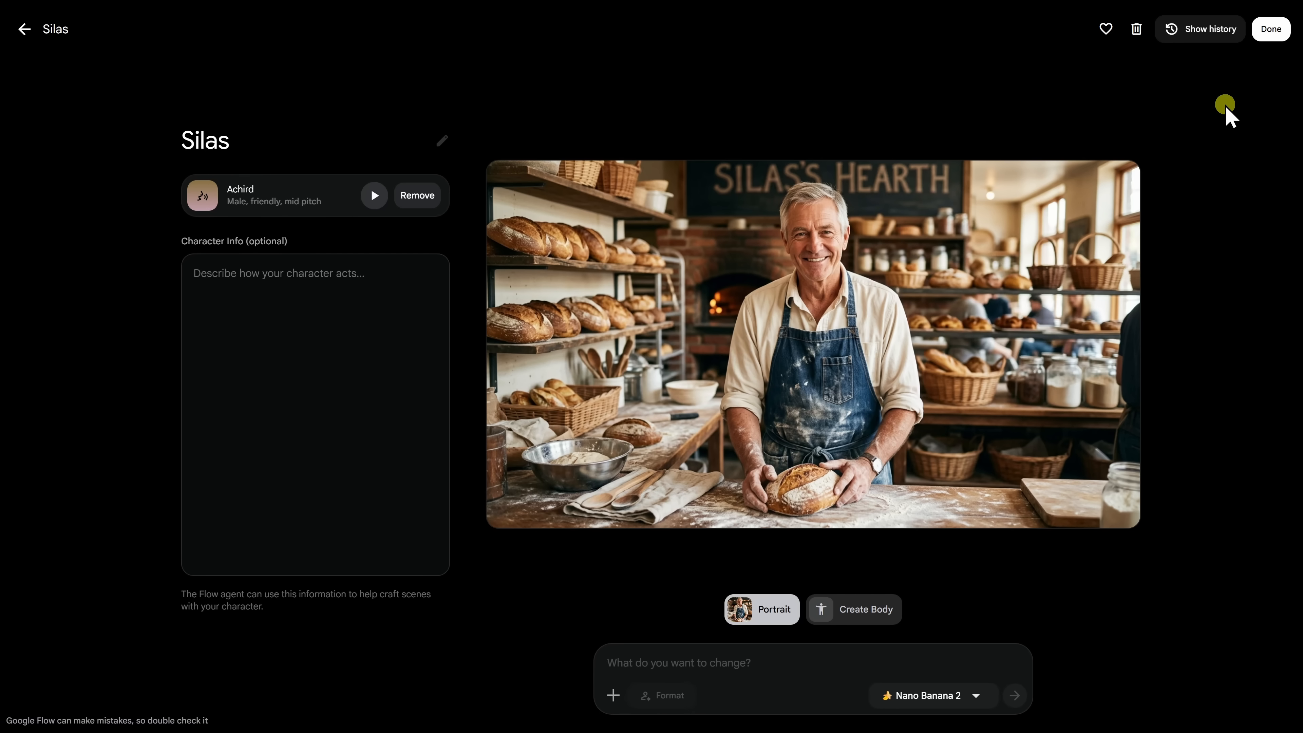
left_click(1271, 30)
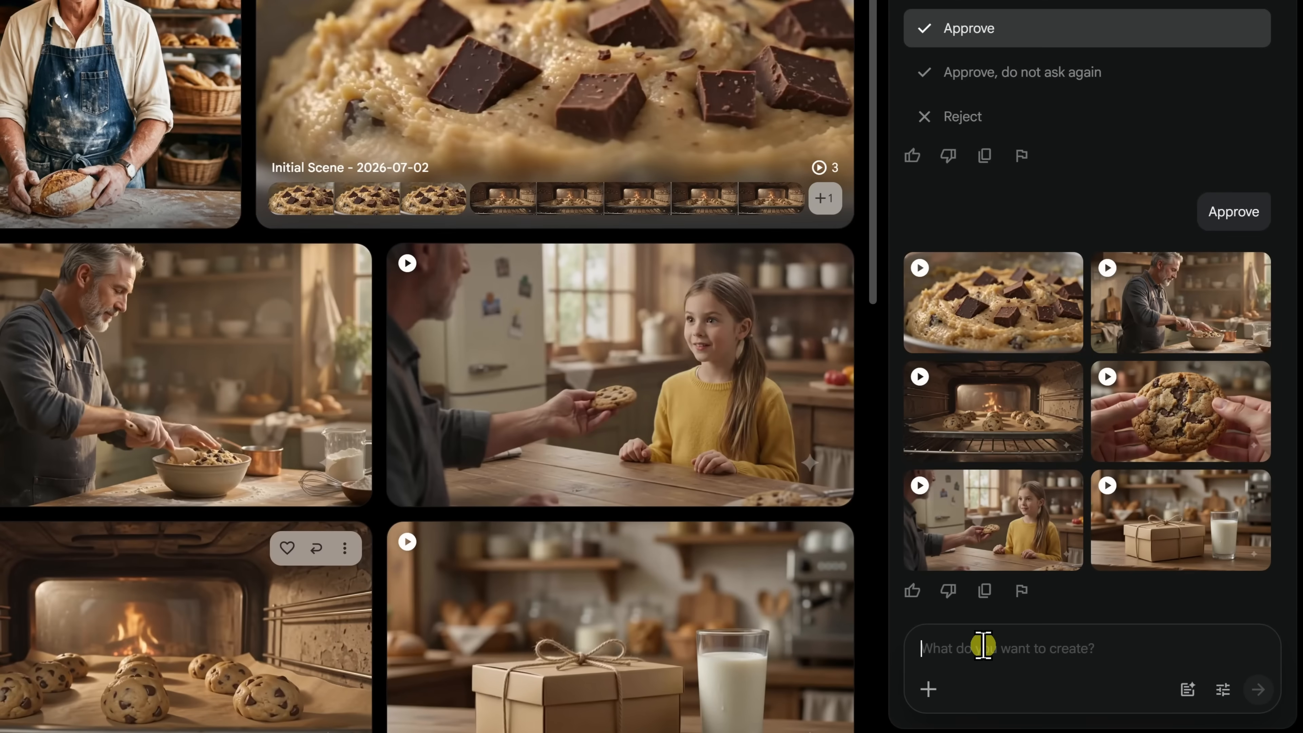
Reference the Silas character in the chat prompt from the character assets.
type("@")
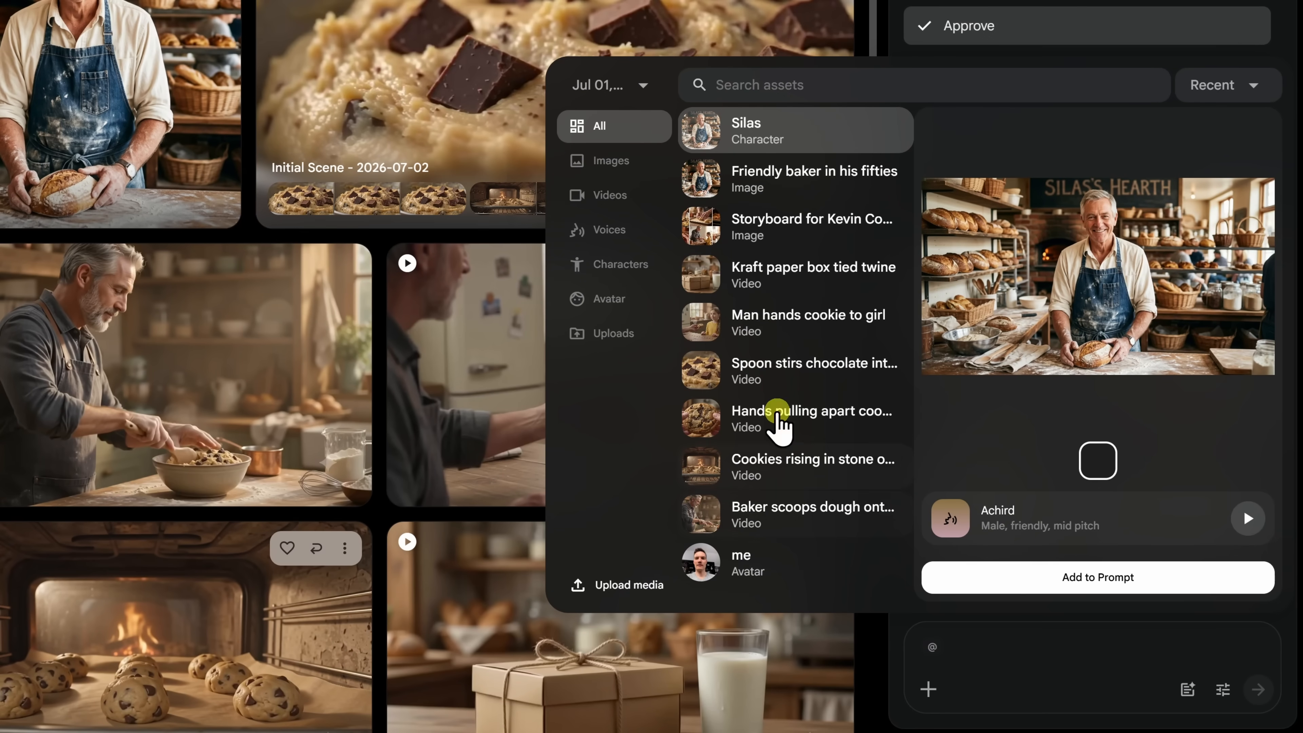
left_click(618, 267)
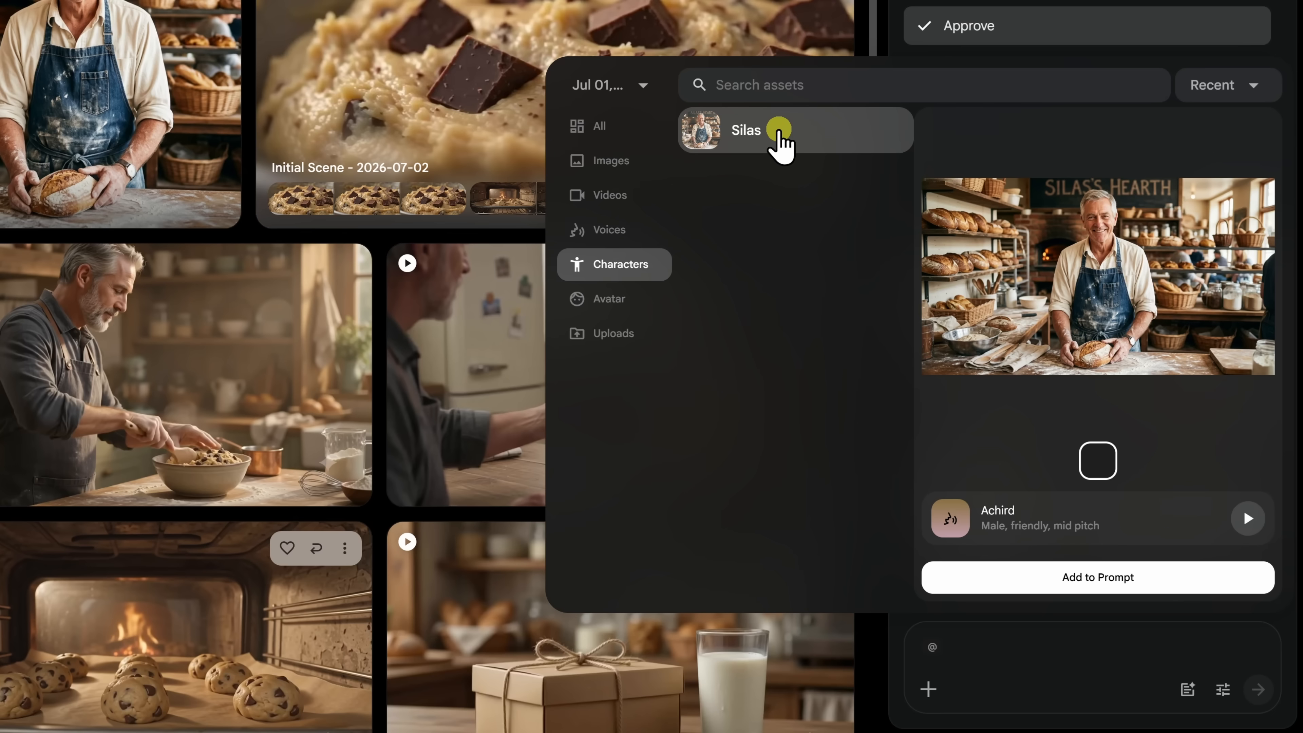
left_click(606, 304)
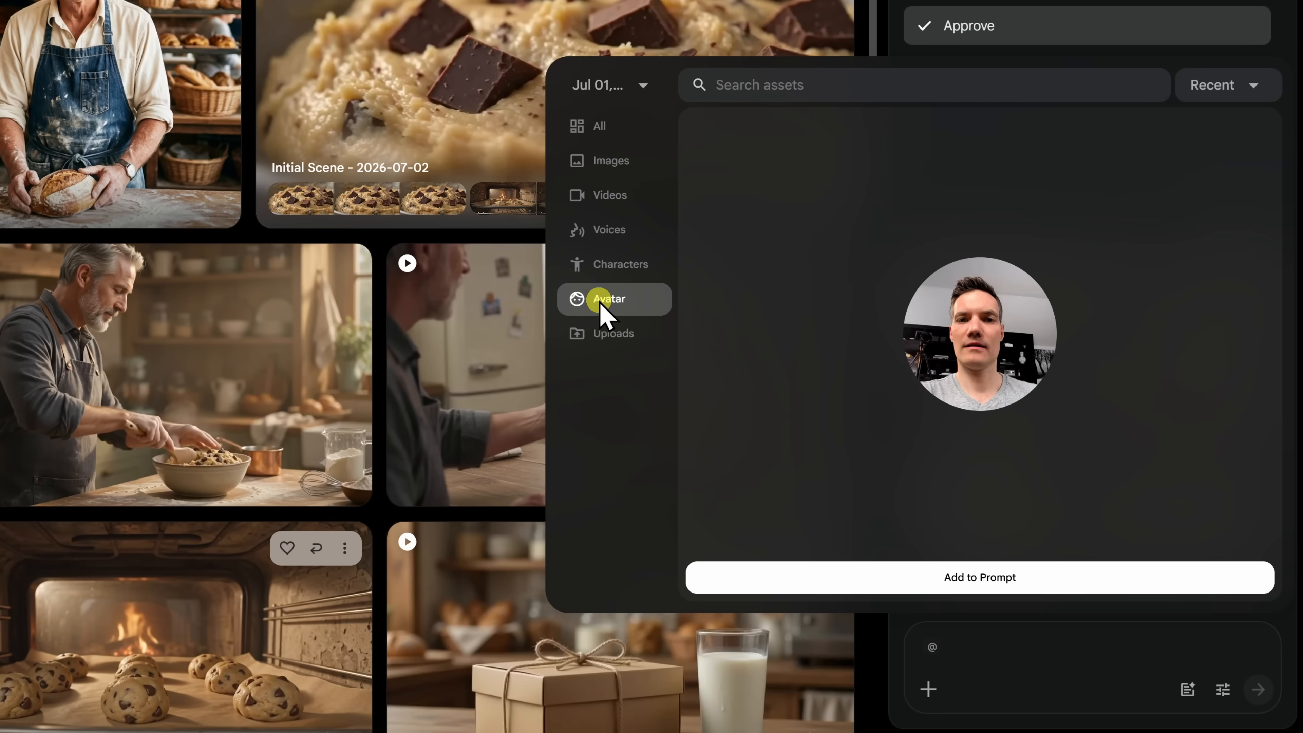
left_click(612, 266)
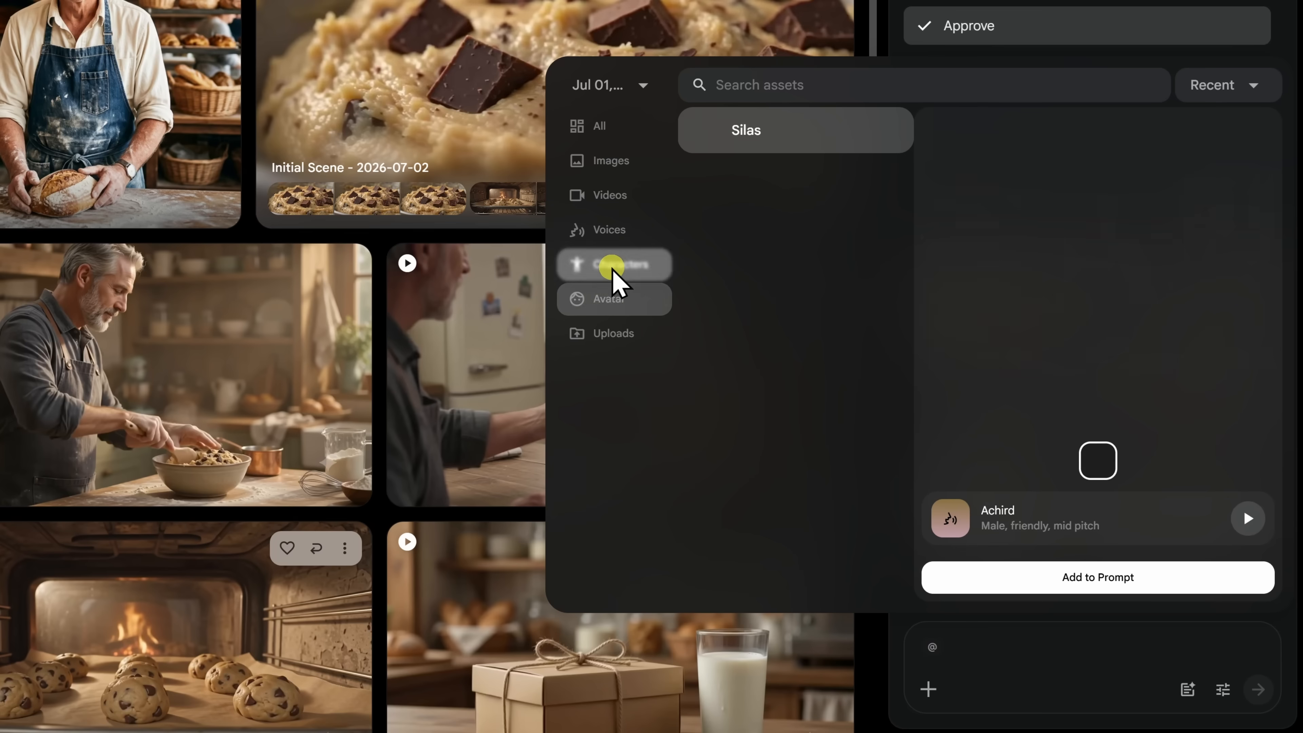
left_click(760, 143)
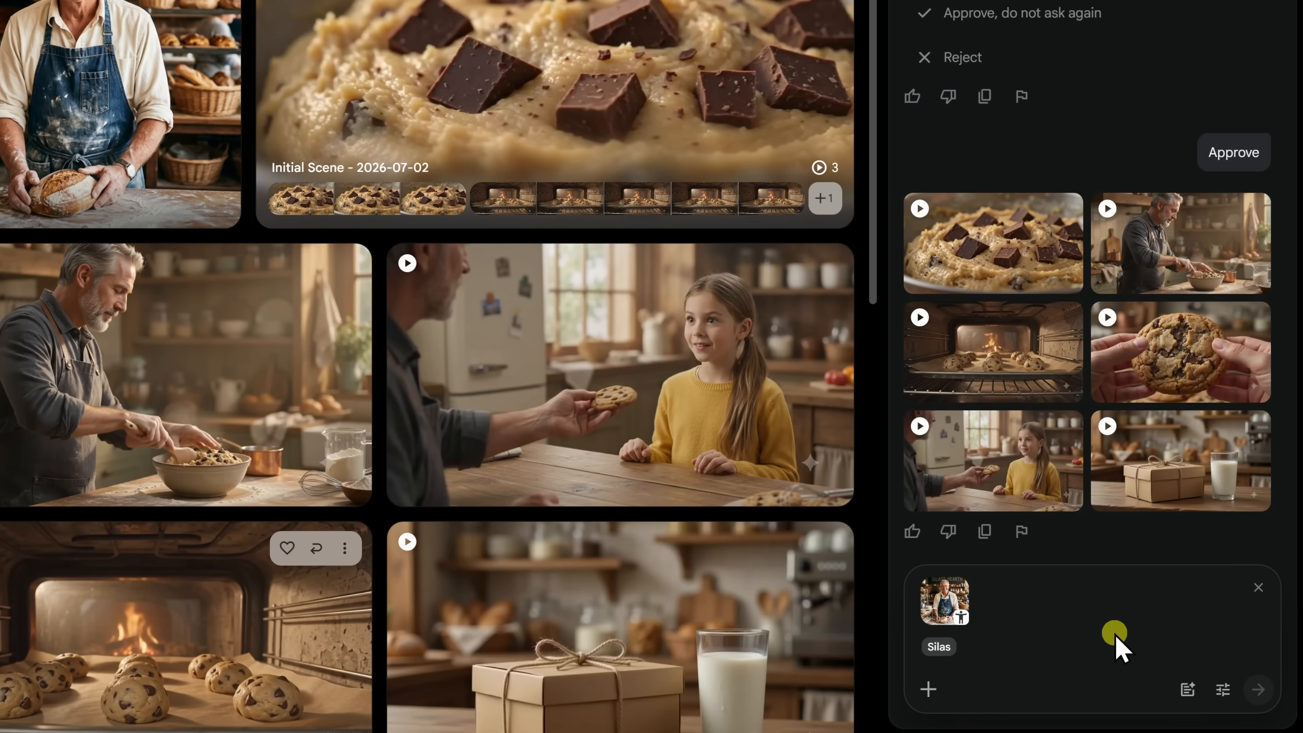
Request a video of Silas eating a chocolate chip cookie at a busy train station, approving 15 credits.
type("eats a chocolate chip cookie at a busy train station.")
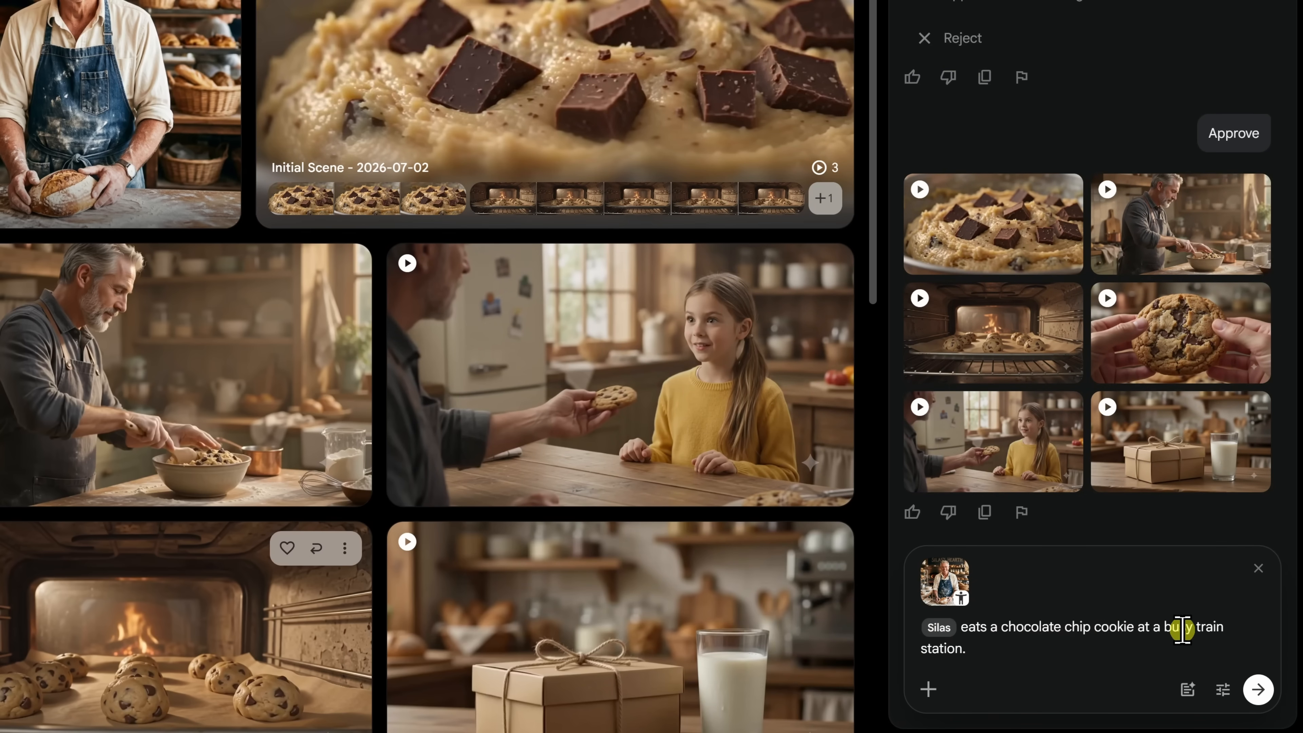
left_click(1258, 690)
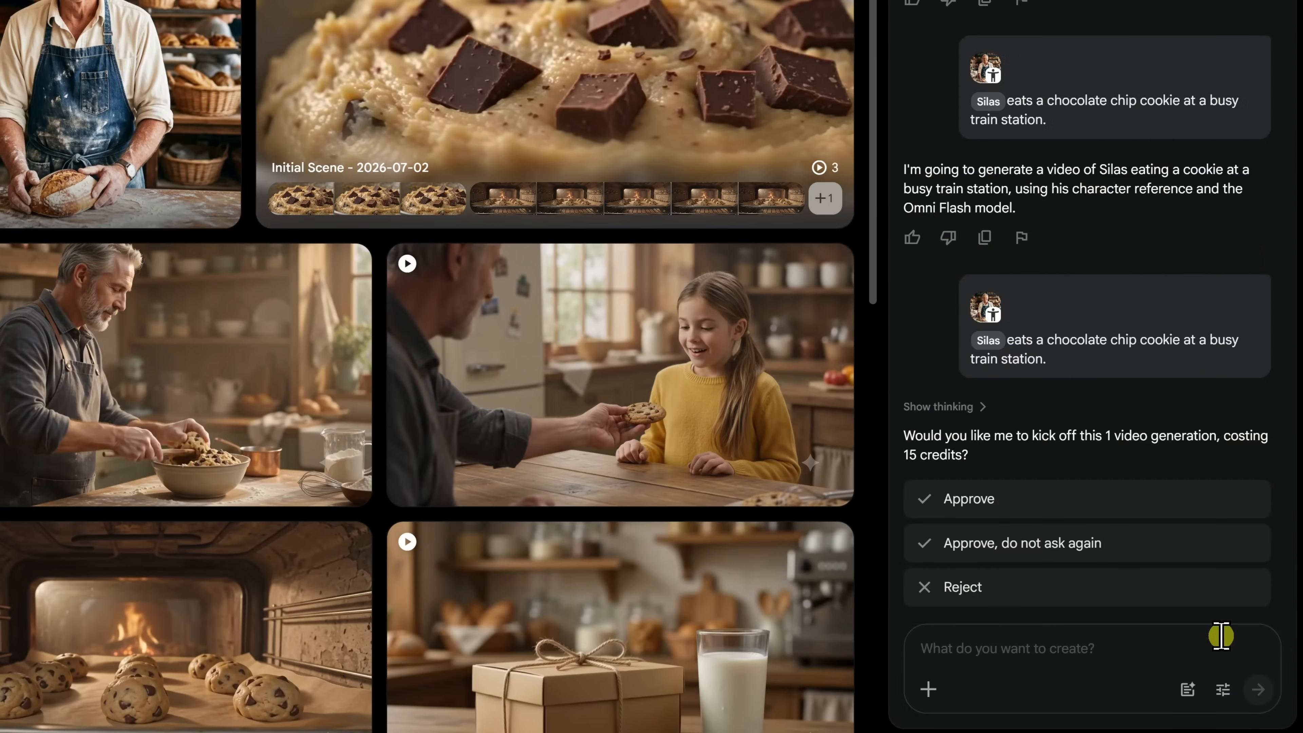
left_click(1010, 503)
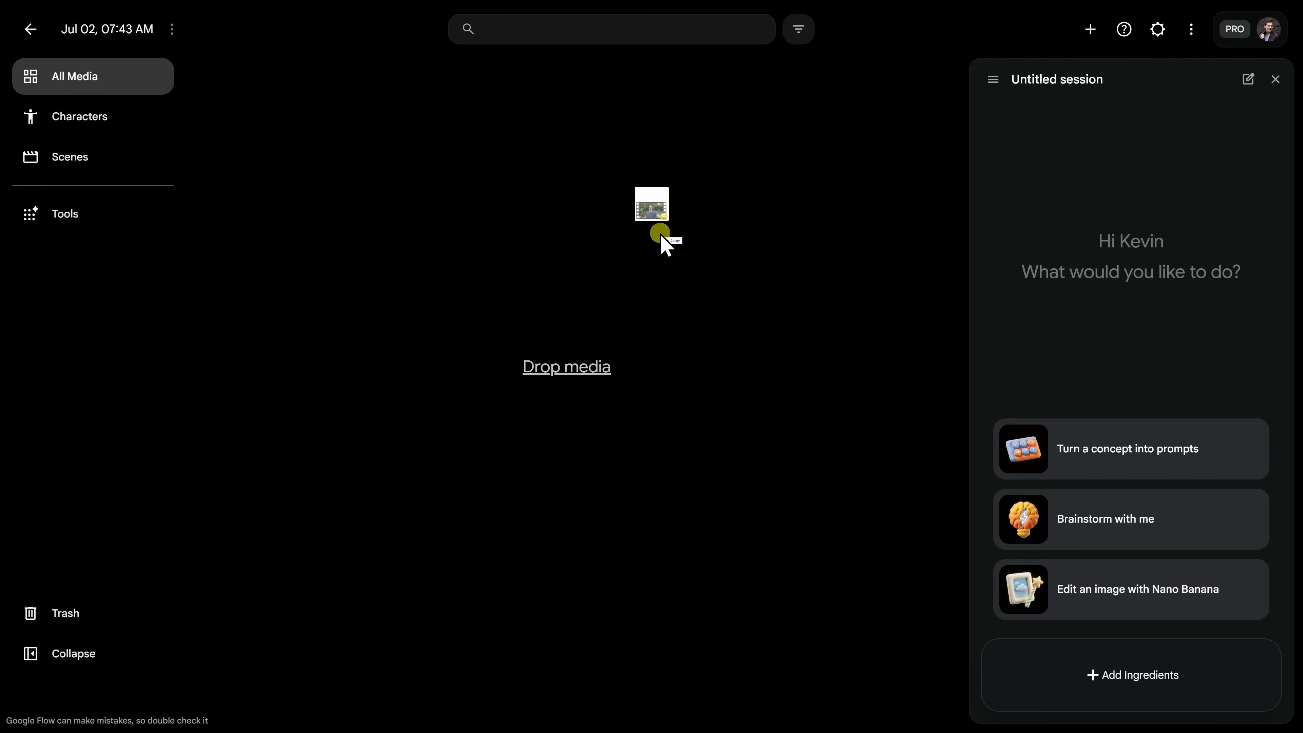
Upload the backyard selfie video, accept the rights terms, and open it.
left_click_drag(663, 239, 631, 277)
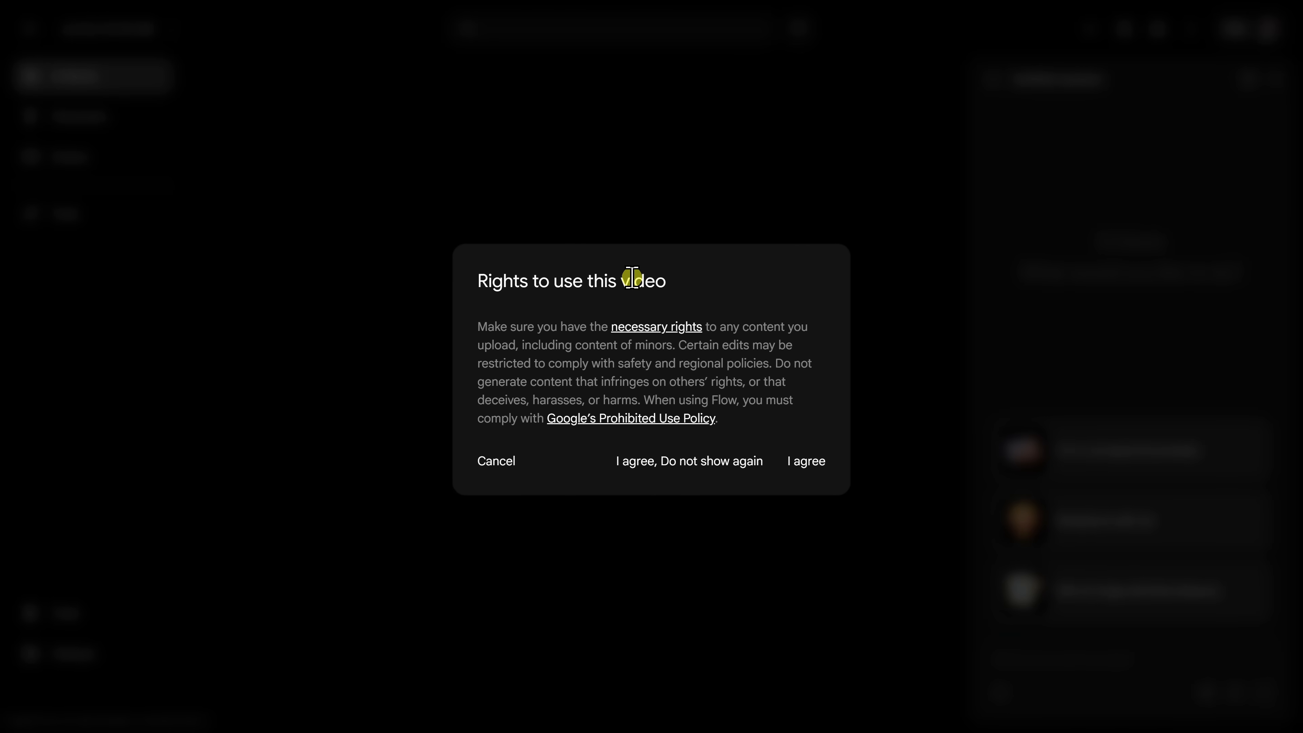
left_click(801, 461)
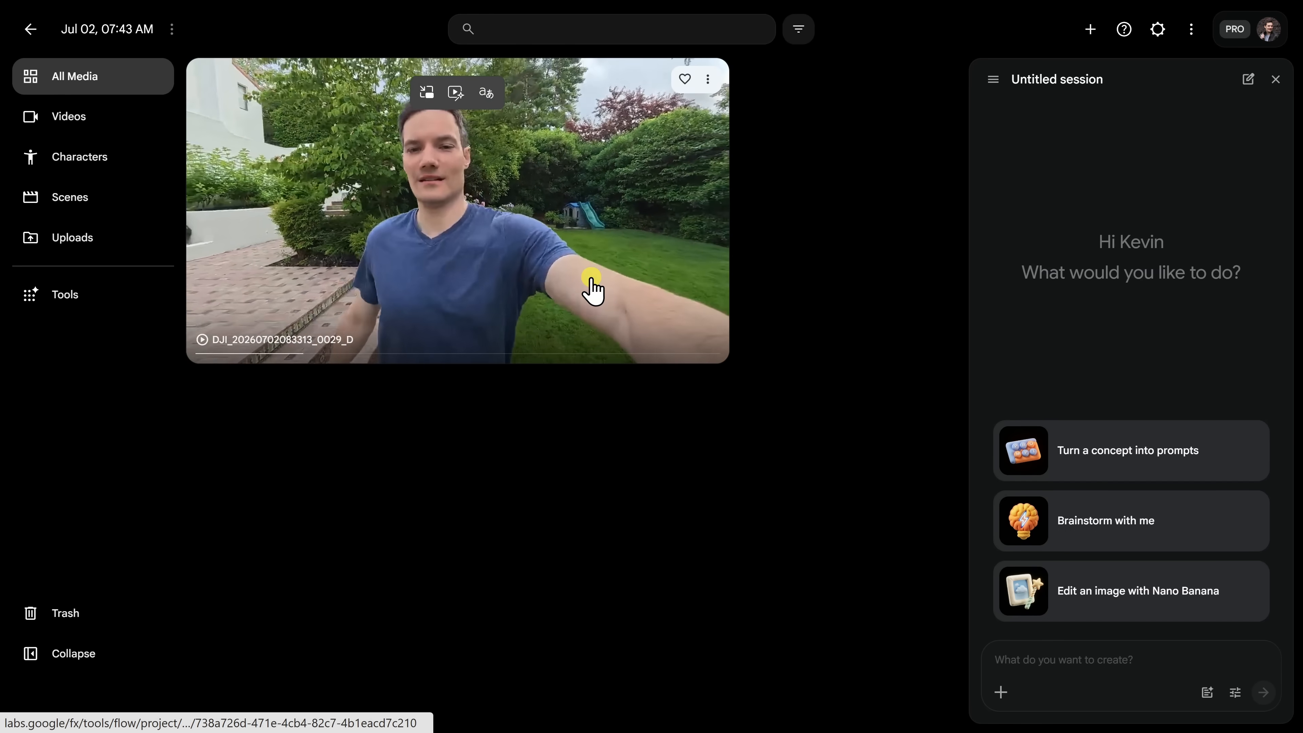
left_click(592, 287)
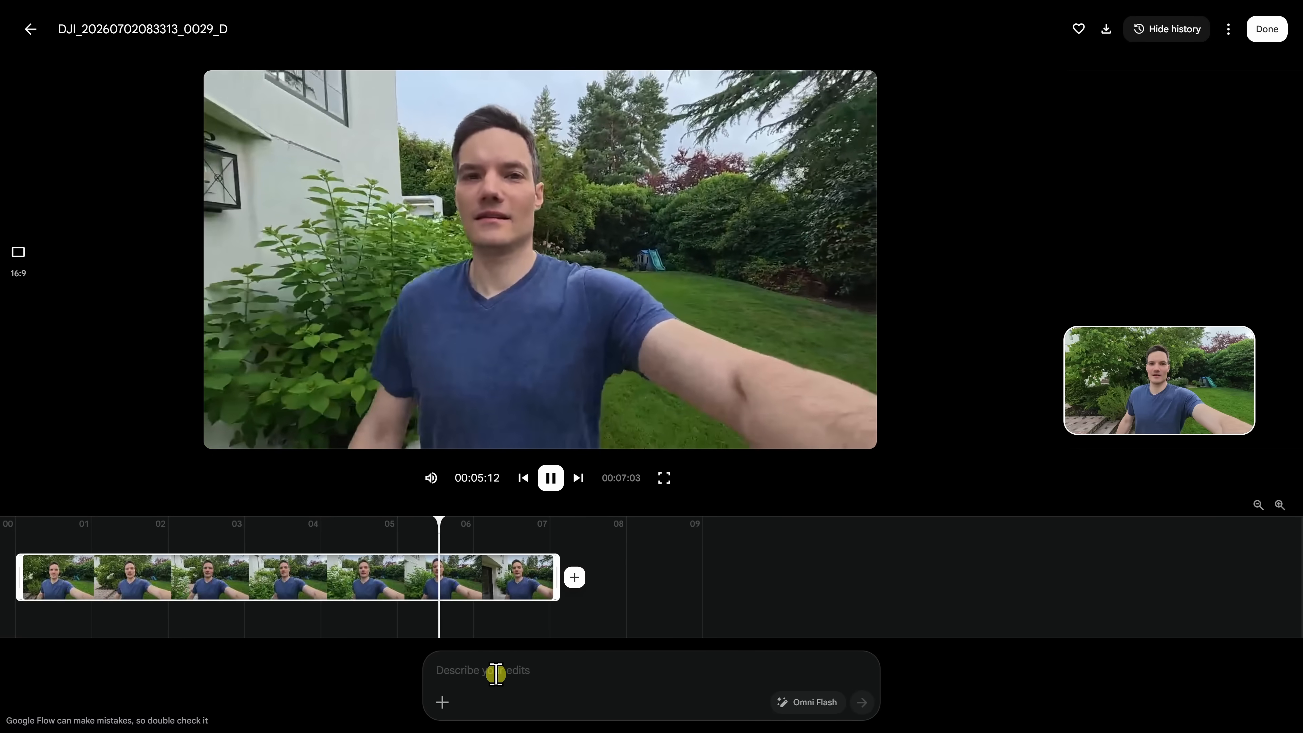
Generate and play a snowy winter day version of the selfie video.
left_click(593, 668)
type("Transform this scene into a snowy winter day.")
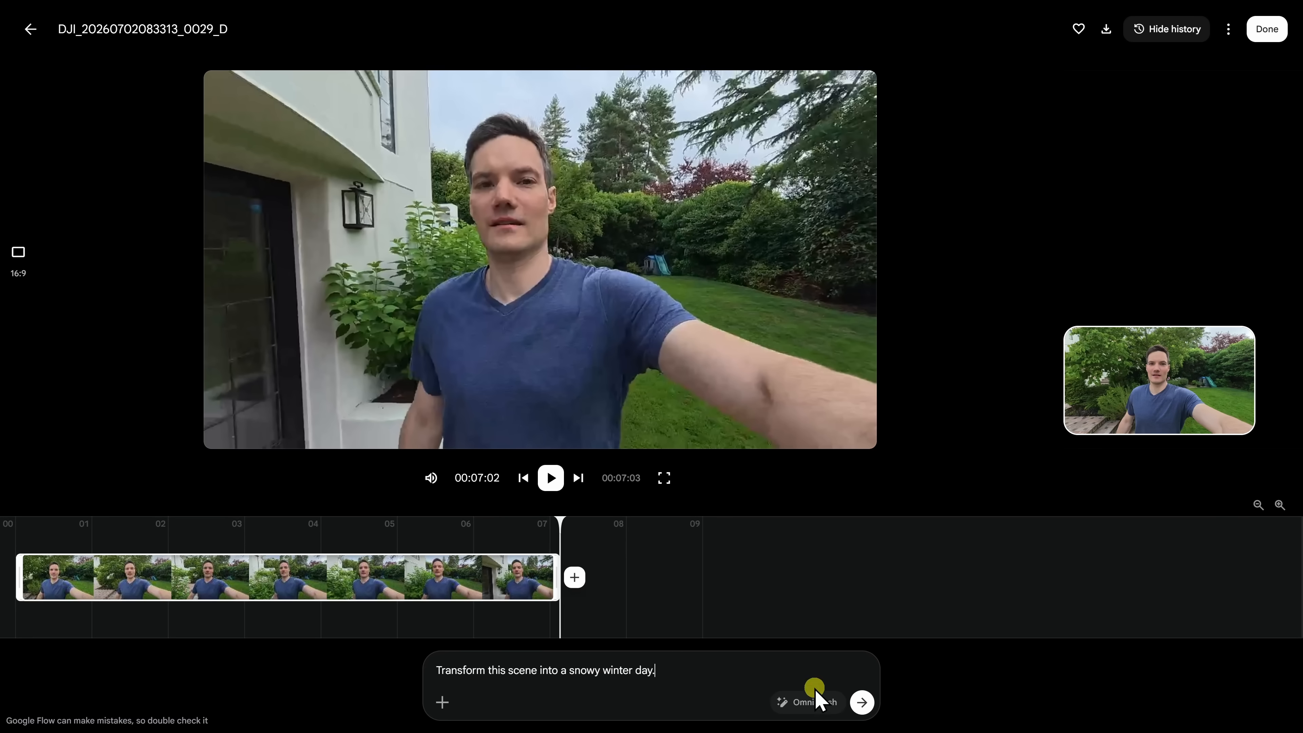
left_click(862, 702)
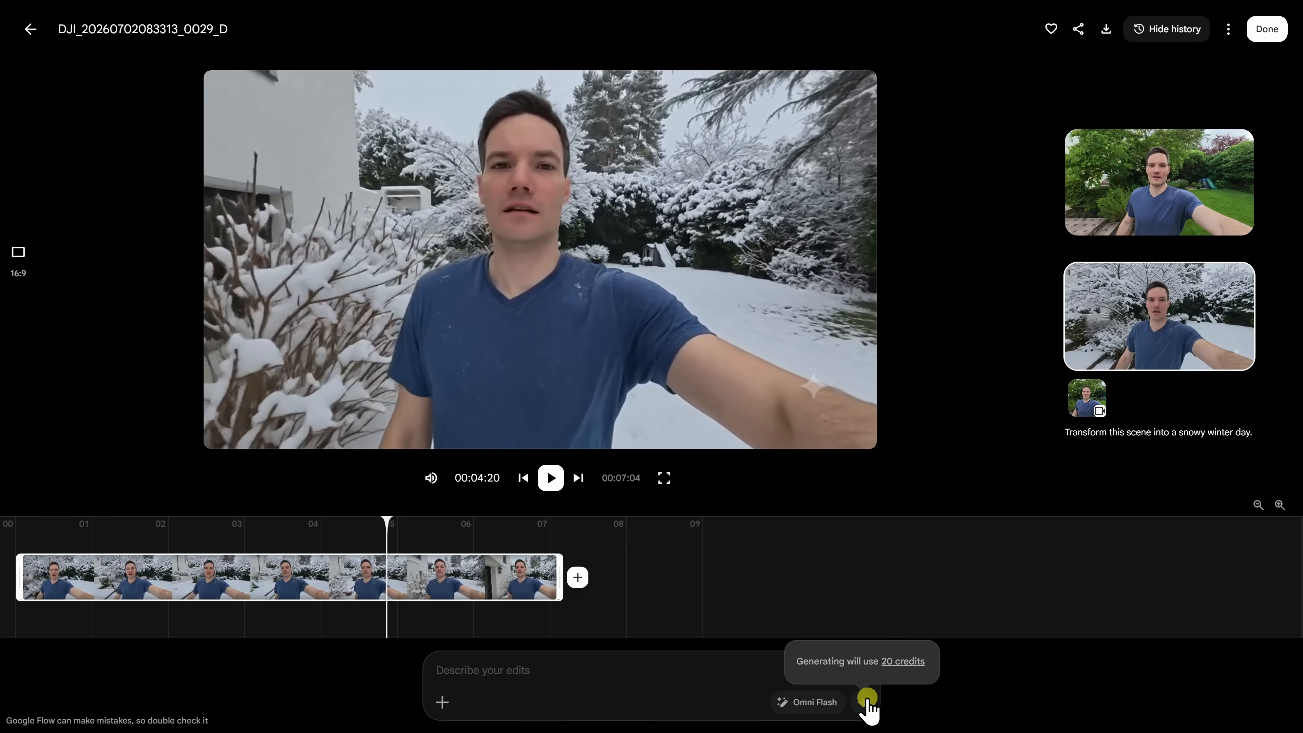
left_click(551, 478)
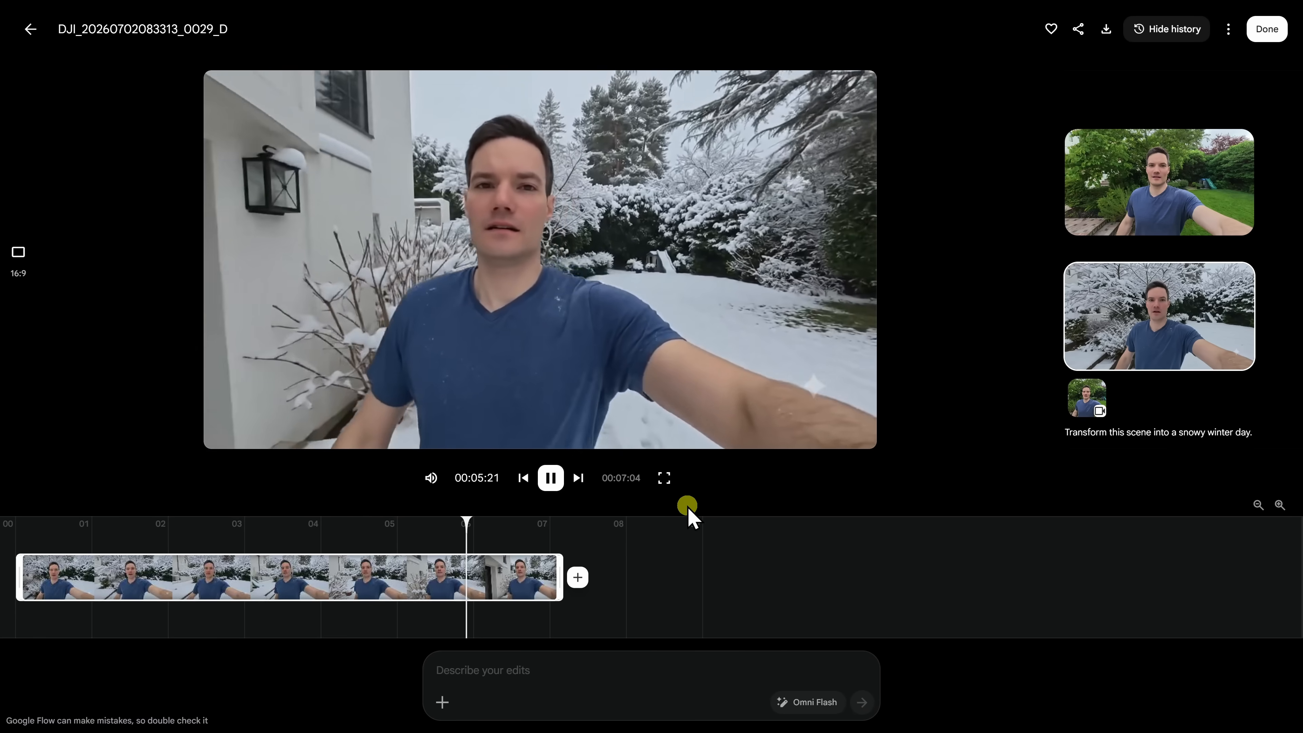